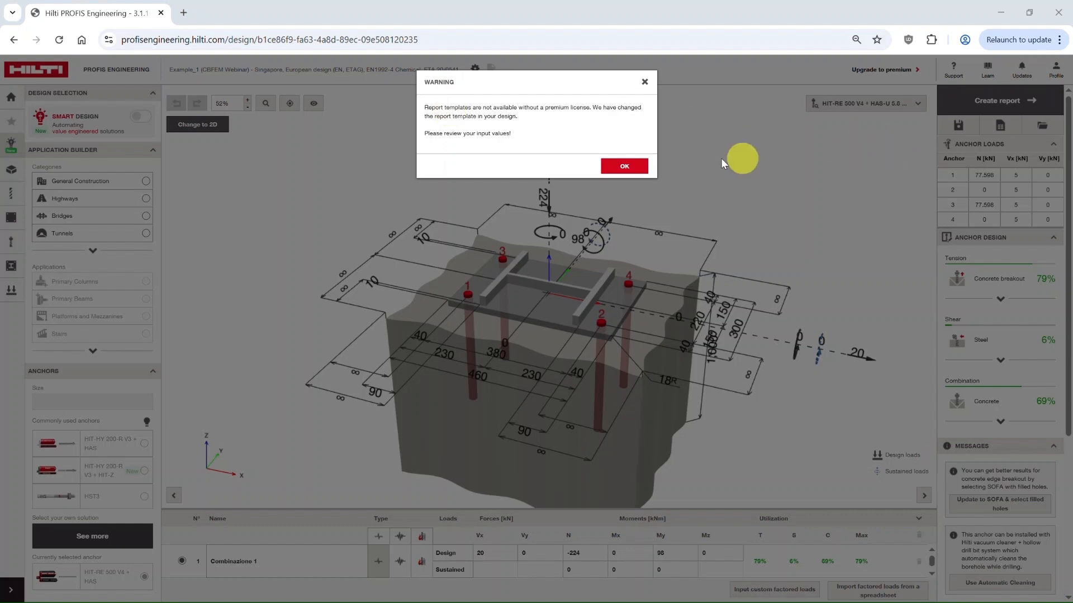
Dismiss the report template warning and expand the detailed tension checks of the anchor design
{"action": "left_click", "coordinate": [627, 165]}
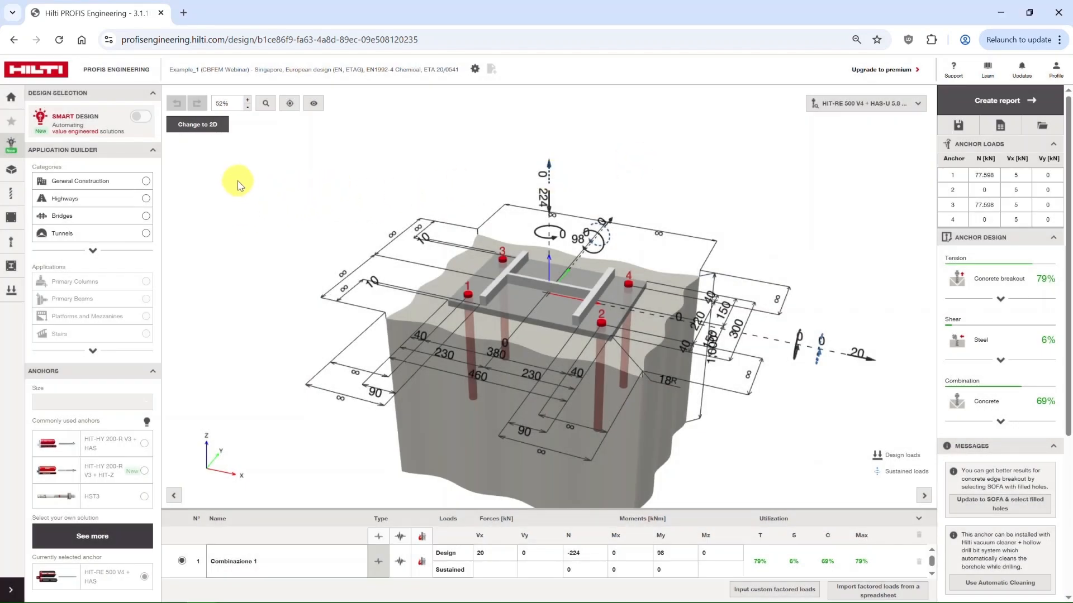
{"action": "left_click_drag", "start_coordinate": [658, 214], "coordinate": [779, 258]}
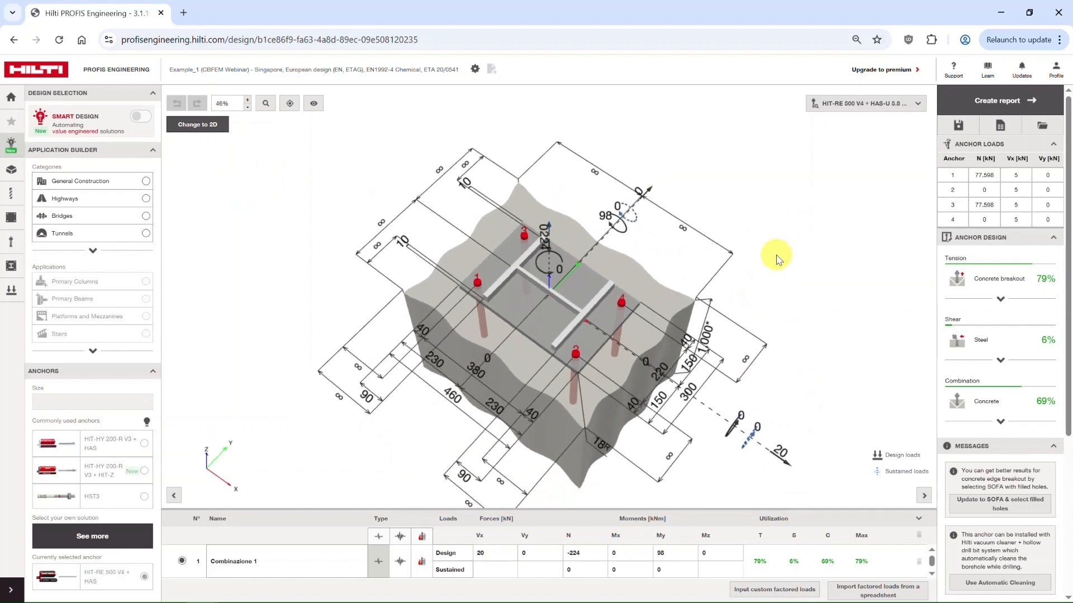
{"action": "scroll", "coordinate": [762, 271], "scroll_direction": "down", "scroll_amount": 2}
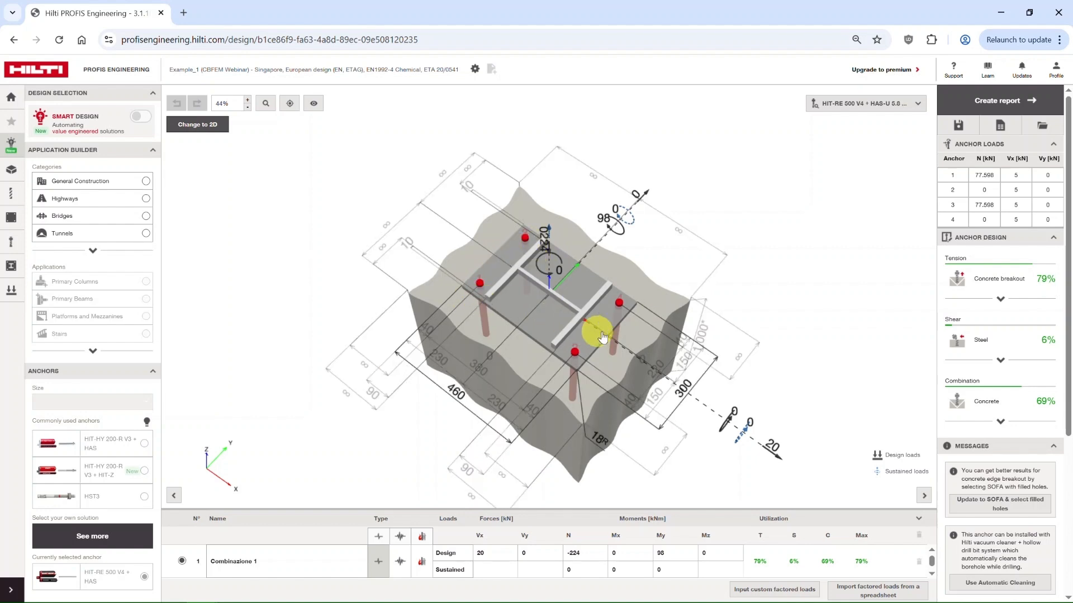
{"action": "left_click", "coordinate": [18, 172]}
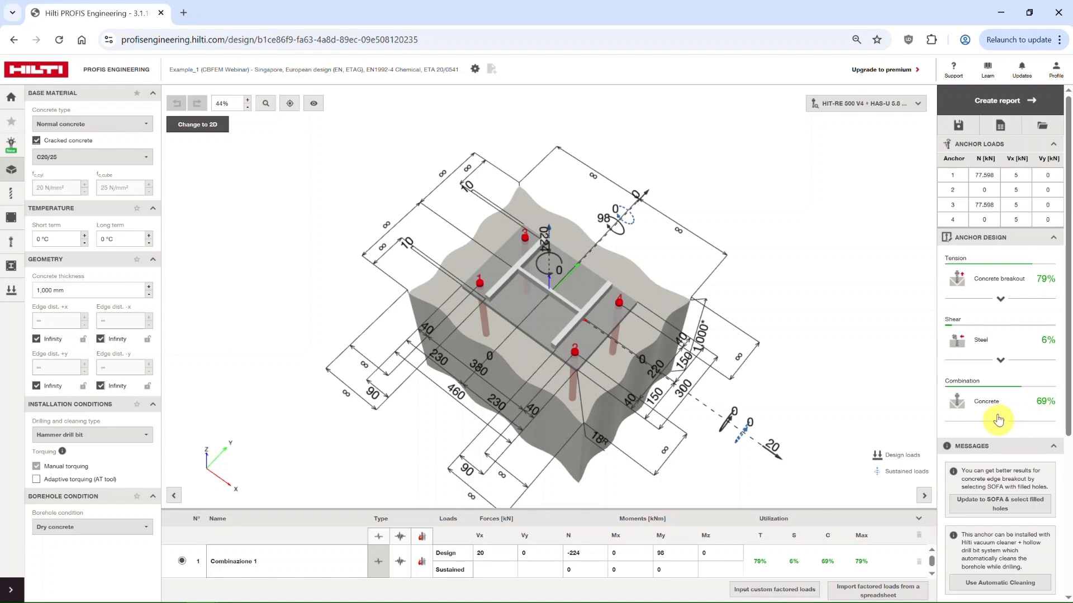
{"action": "left_click", "coordinate": [1000, 299]}
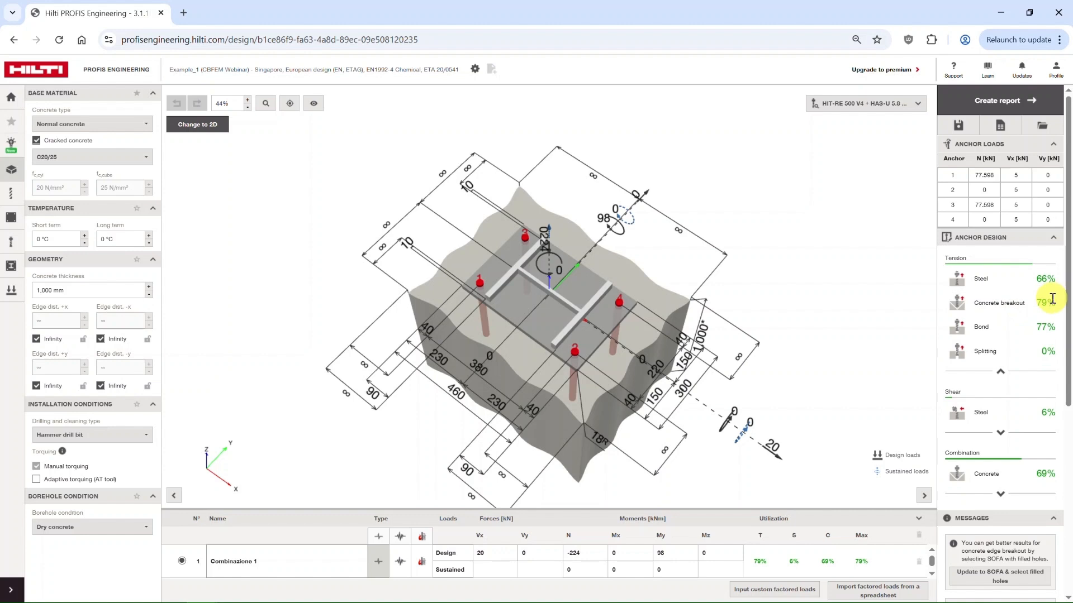
Set the advanced calculation type to Anchor Plate Rigidity Check, run the calculation and accept the anchor plate as rigid
{"action": "left_click", "coordinate": [11, 290]}
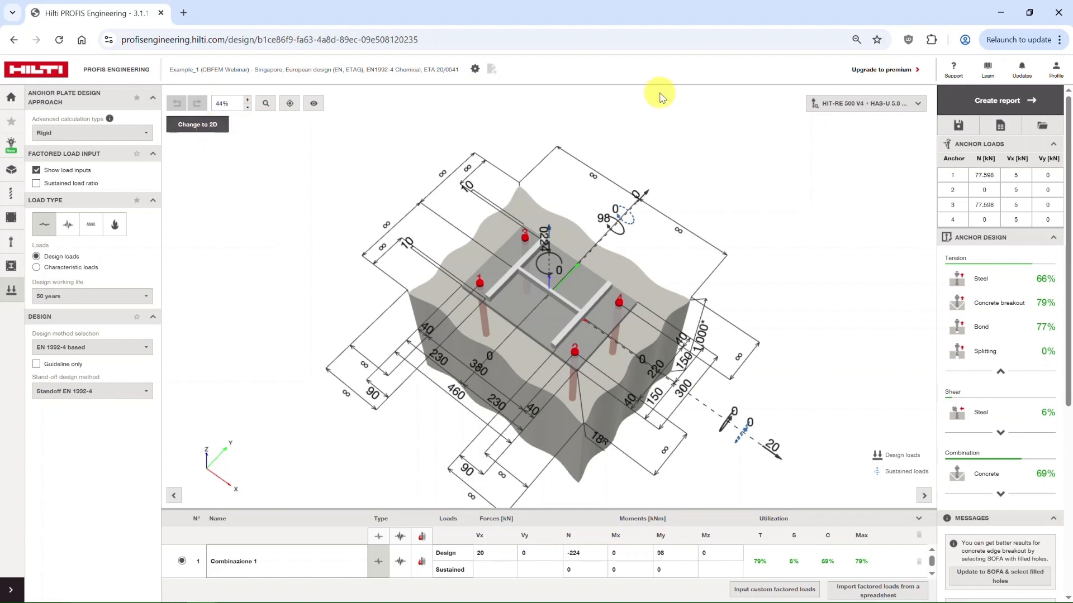
{"action": "left_click", "coordinate": [129, 133]}
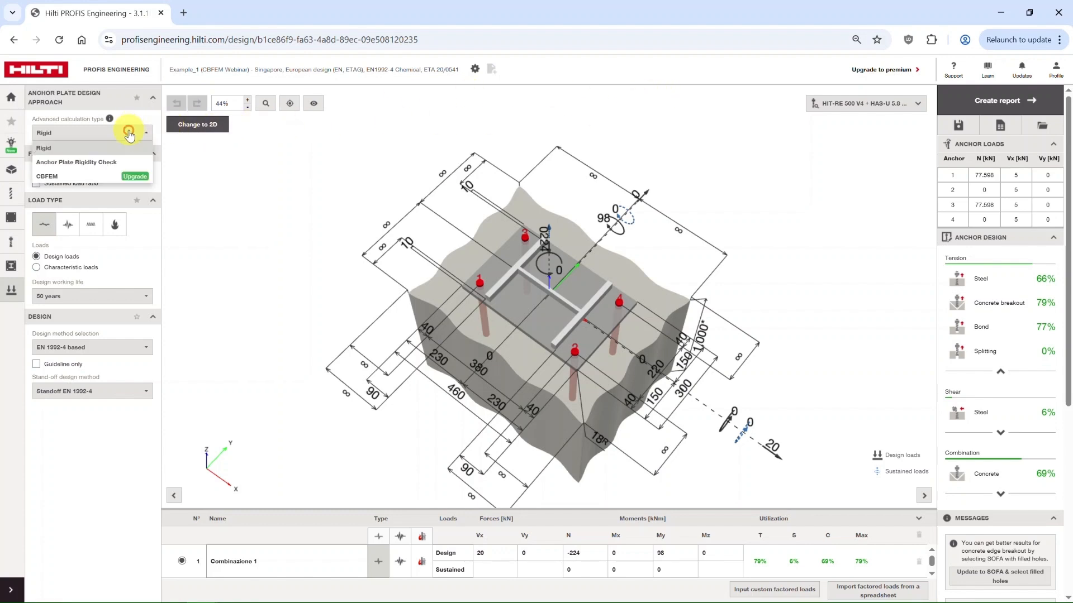
{"action": "left_click", "coordinate": [86, 163]}
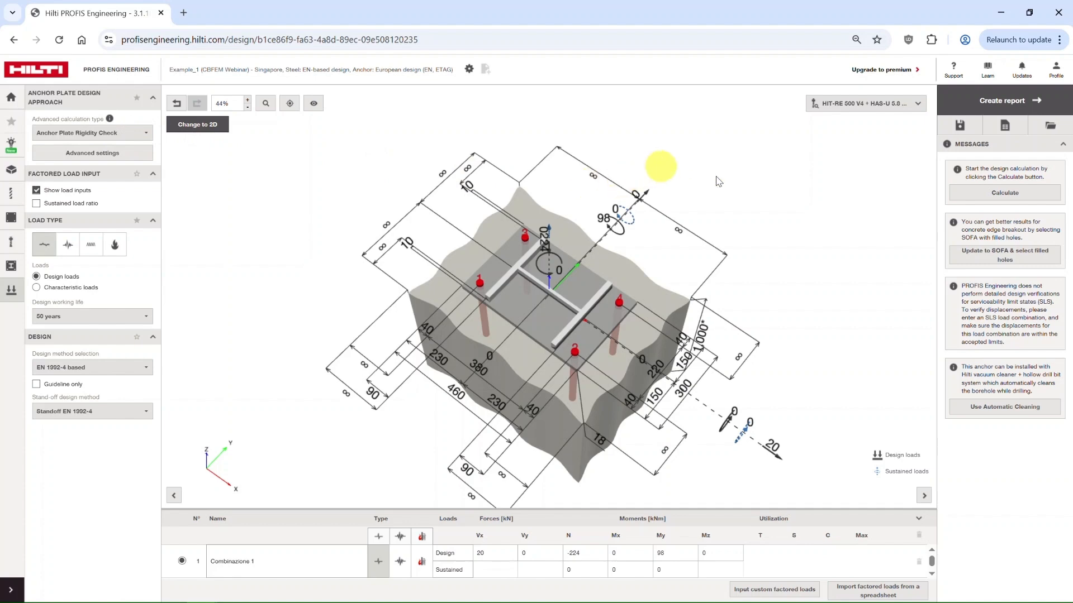
{"action": "left_click", "coordinate": [1006, 195]}
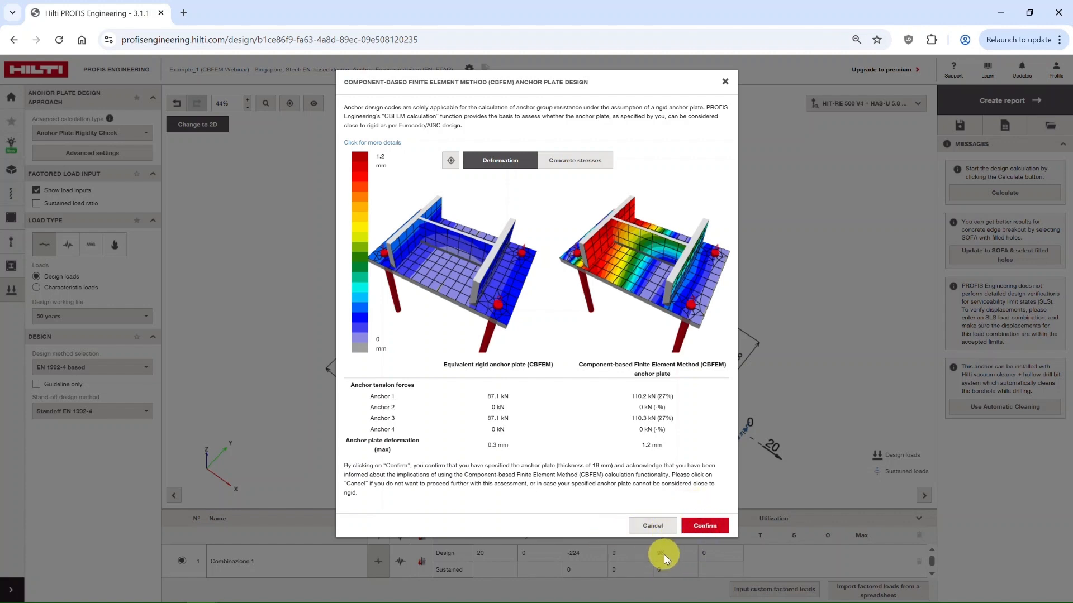
{"action": "left_click", "coordinate": [708, 531]}
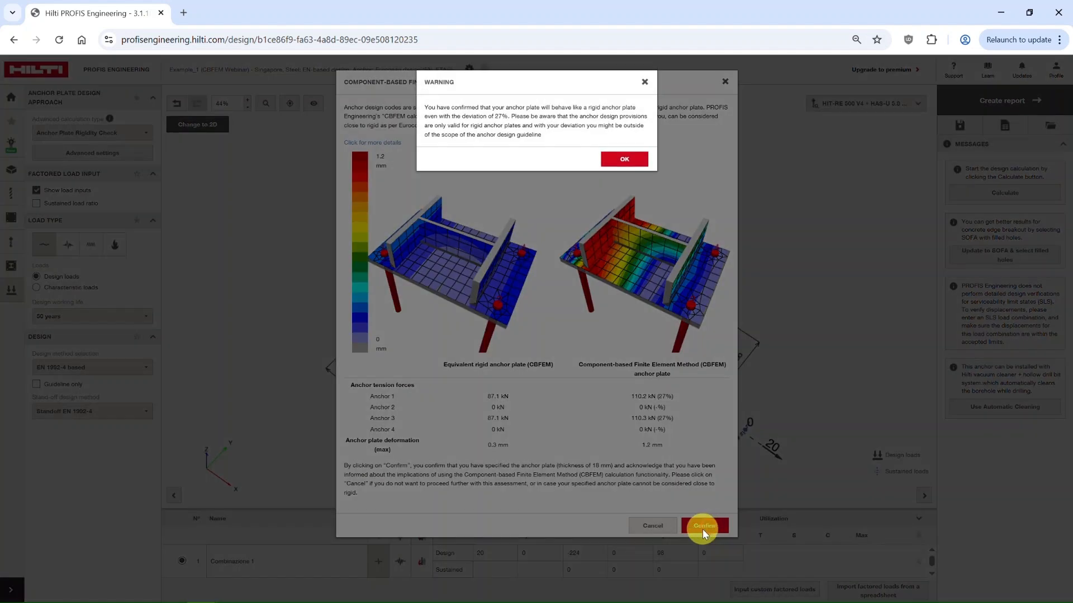
{"action": "left_click", "coordinate": [622, 161]}
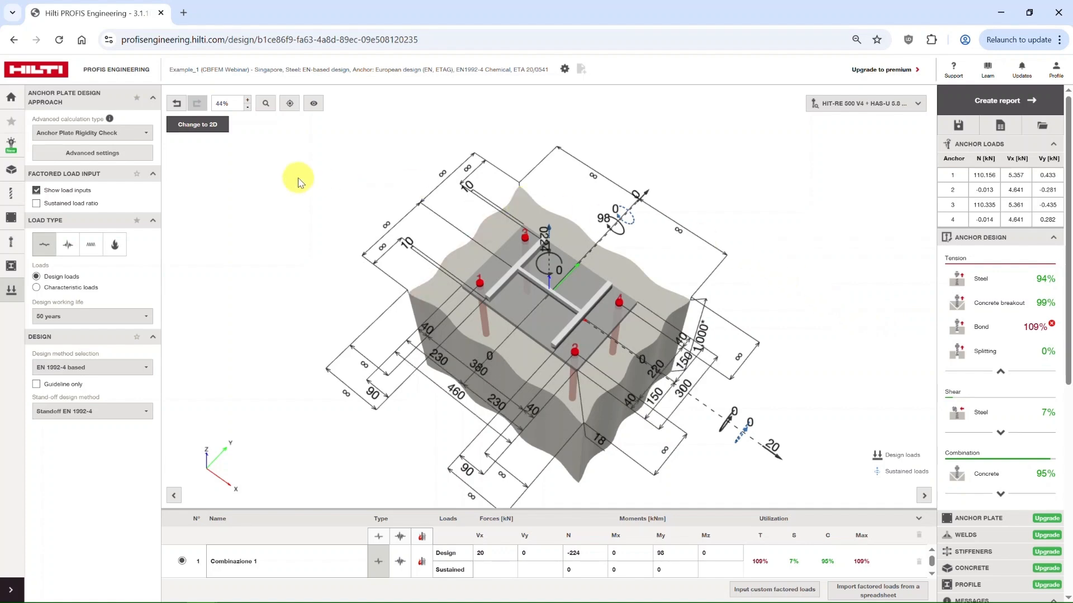
Return to the project overview and enable Premium mode, dismissing the news announcements
{"action": "left_click", "coordinate": [17, 100]}
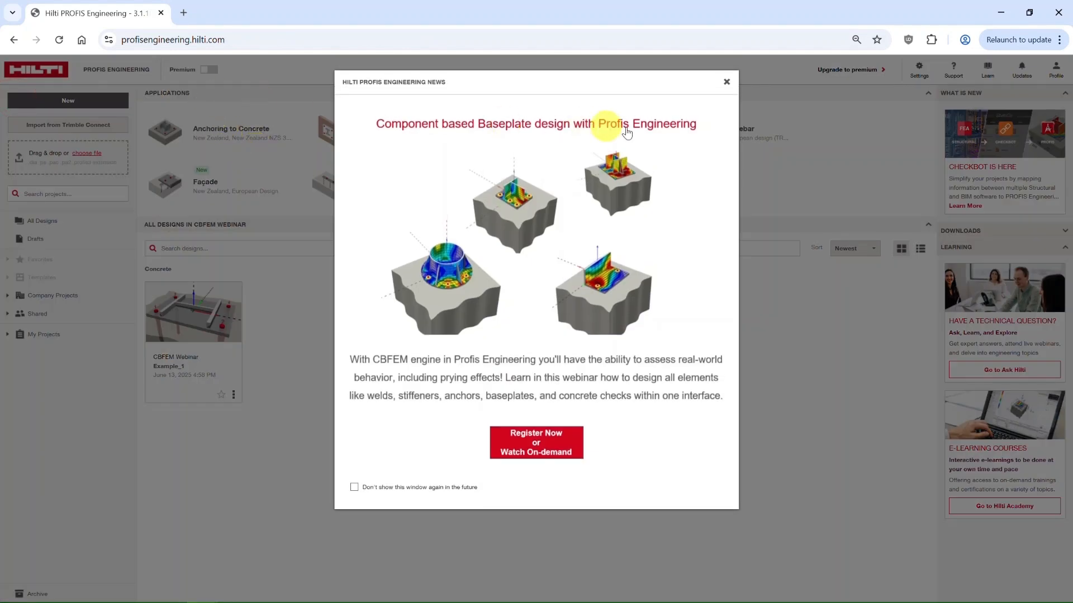
{"action": "left_click", "coordinate": [727, 82]}
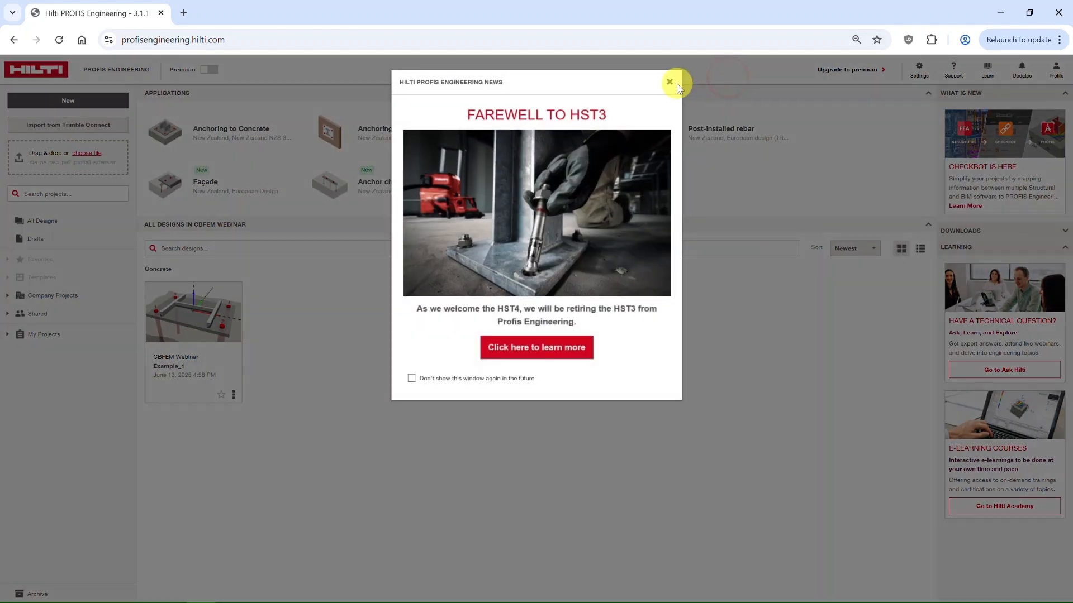
{"action": "left_click", "coordinate": [670, 83]}
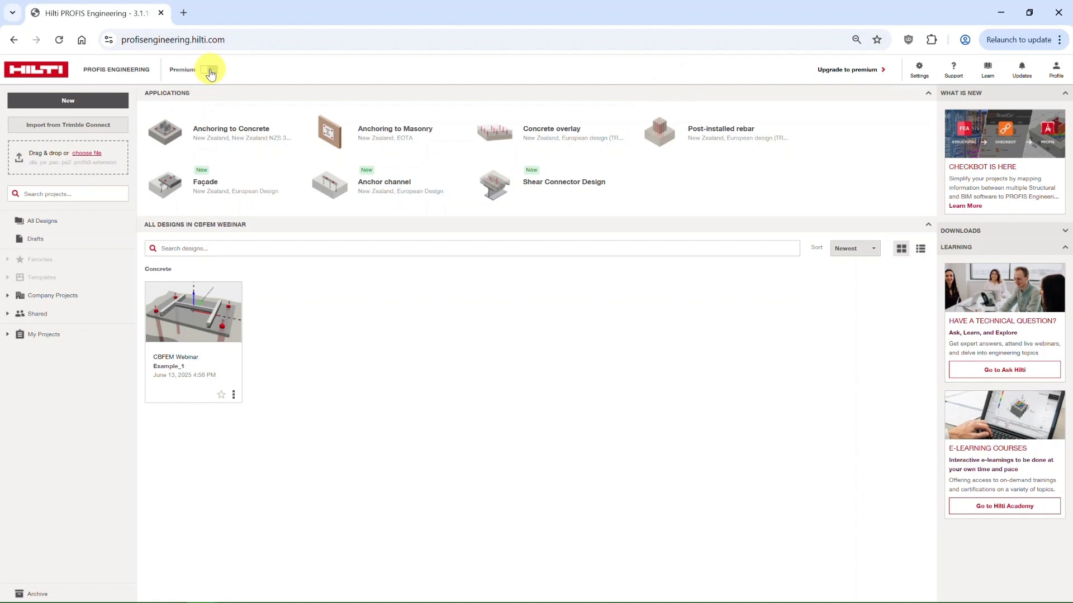
{"action": "left_click", "coordinate": [210, 70]}
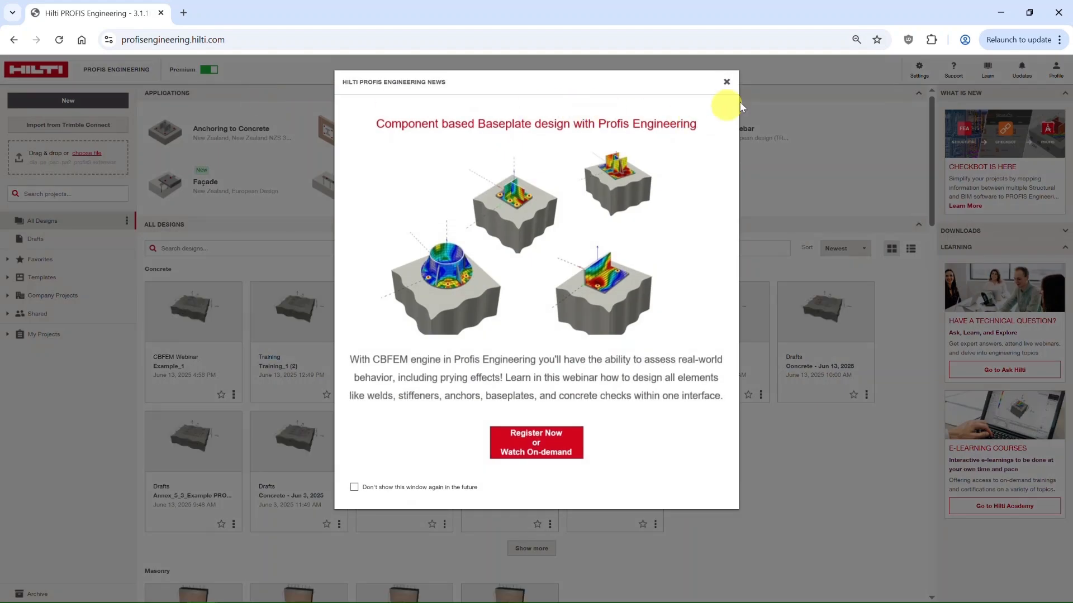
{"action": "left_click", "coordinate": [729, 82]}
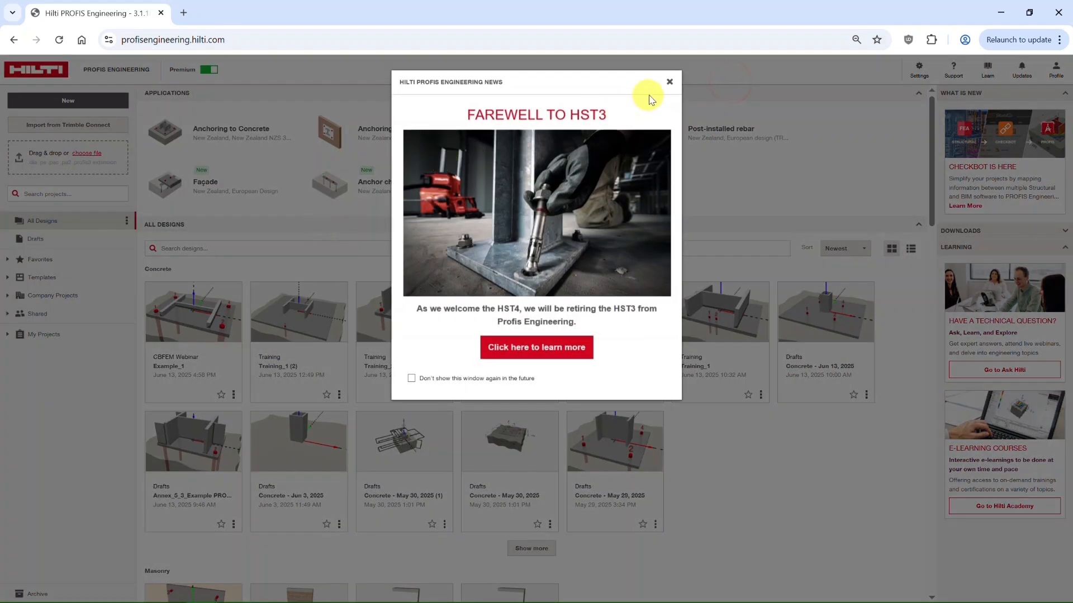
{"action": "left_click", "coordinate": [669, 78]}
Open the Example_1 design from the CBFEM Webinar folder in My Projects
{"action": "left_click", "coordinate": [12, 334]}
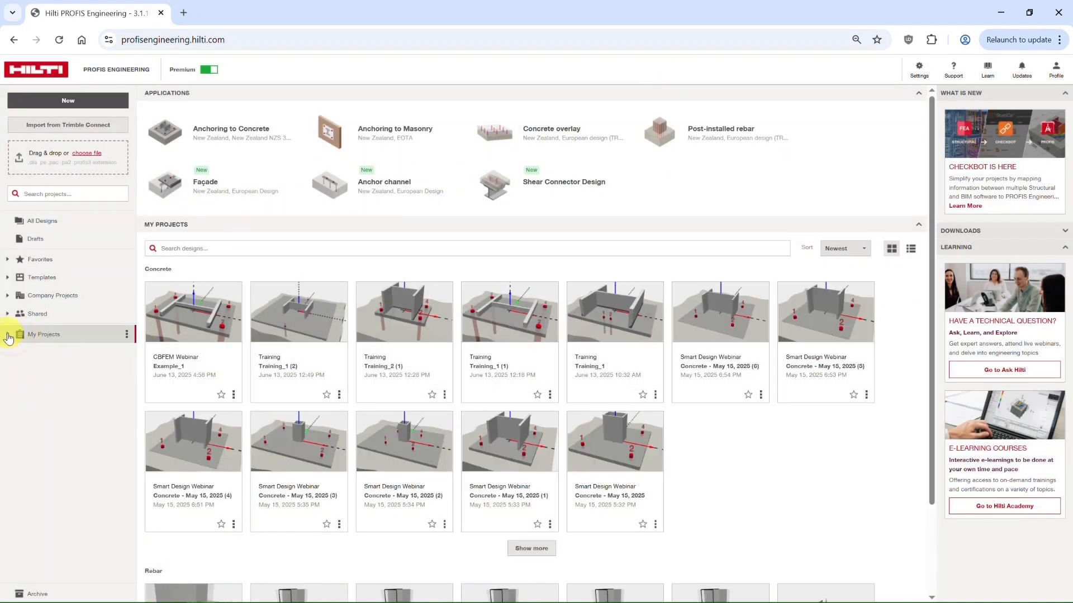
{"action": "left_click", "coordinate": [7, 335]}
{"action": "left_click", "coordinate": [92, 353]}
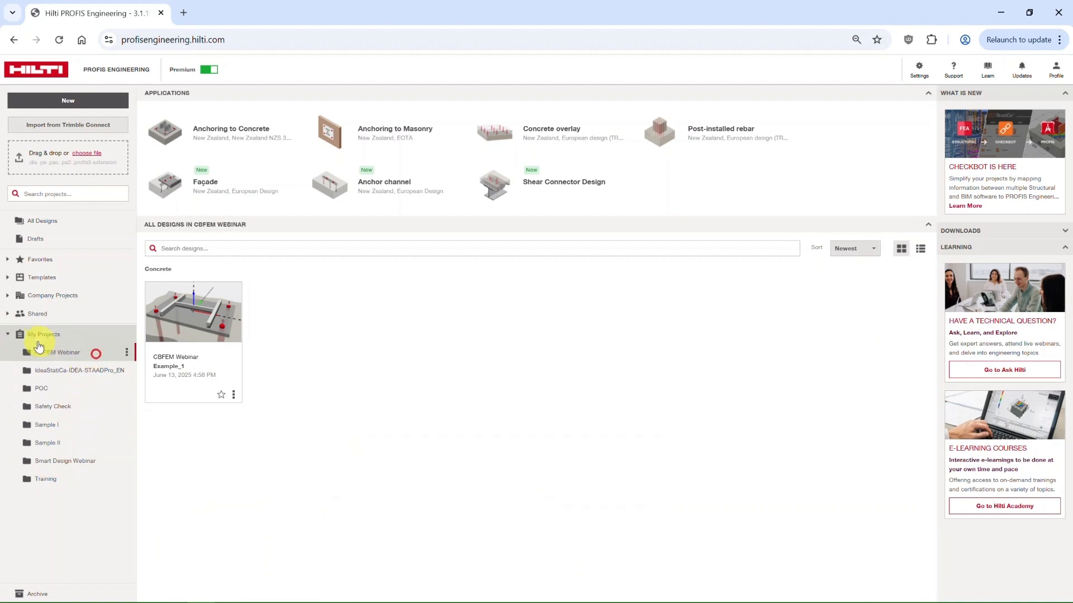
{"action": "left_click", "coordinate": [9, 335]}
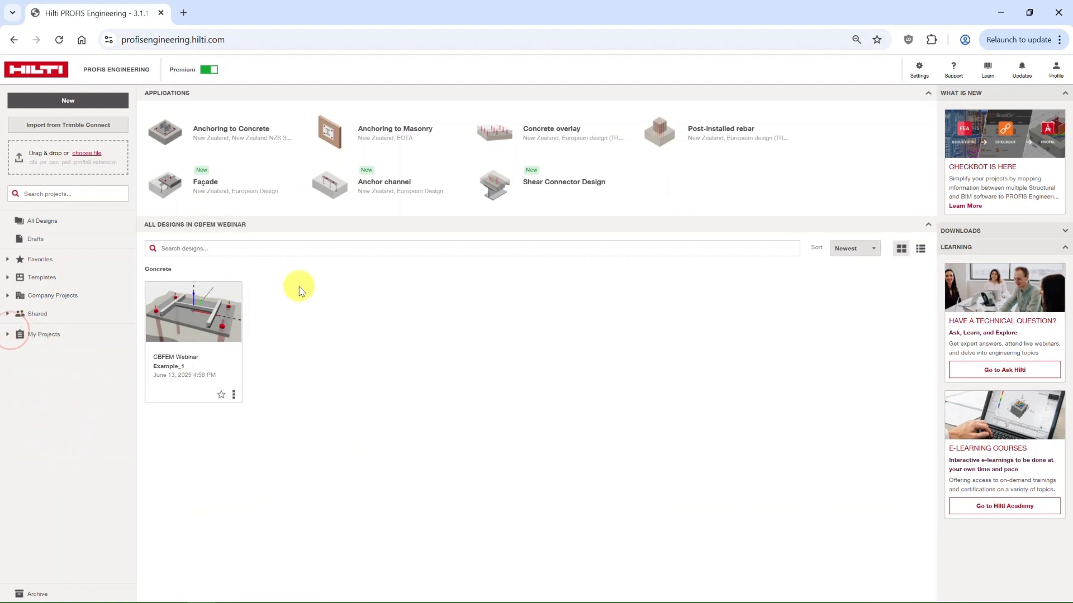
{"action": "left_click", "coordinate": [200, 315]}
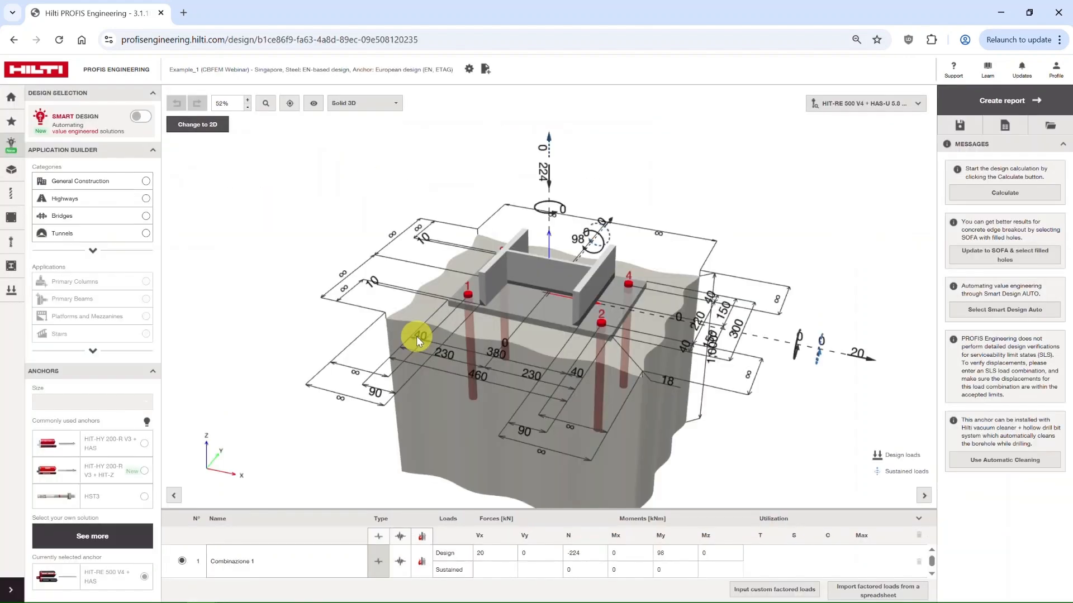
Keep CBFEM as the advanced calculation type, run the design calculation and accept the anchor plate as rigid
{"action": "left_click_drag", "start_coordinate": [812, 205], "coordinate": [762, 235]}
{"action": "scroll", "coordinate": [762, 235], "scroll_direction": "down", "scroll_amount": 2}
{"action": "left_click_drag", "start_coordinate": [767, 302], "coordinate": [761, 338]}
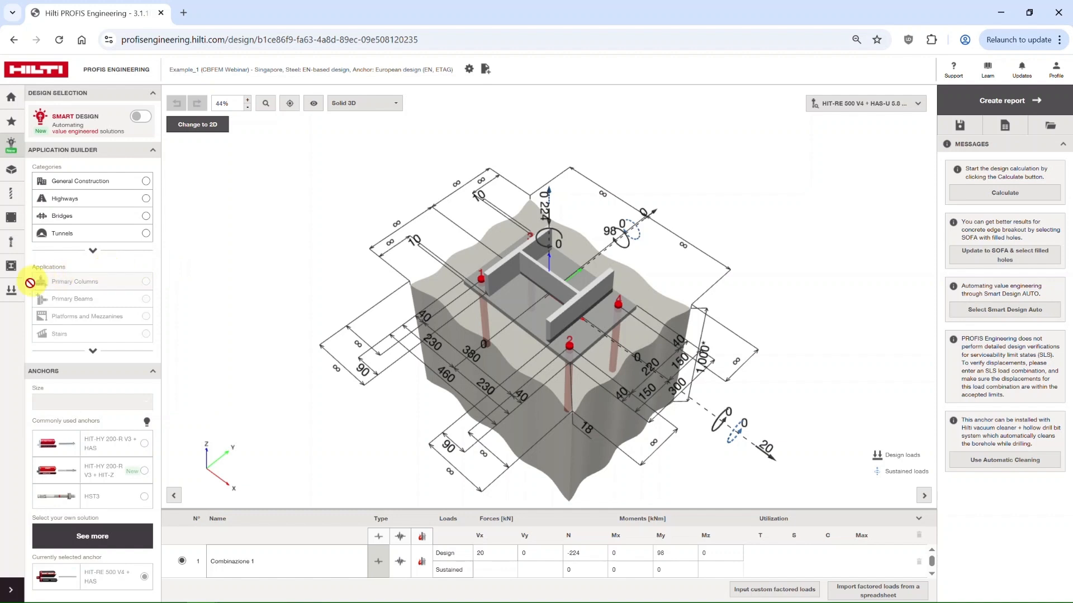
{"action": "left_click", "coordinate": [11, 291]}
{"action": "left_click", "coordinate": [133, 133]}
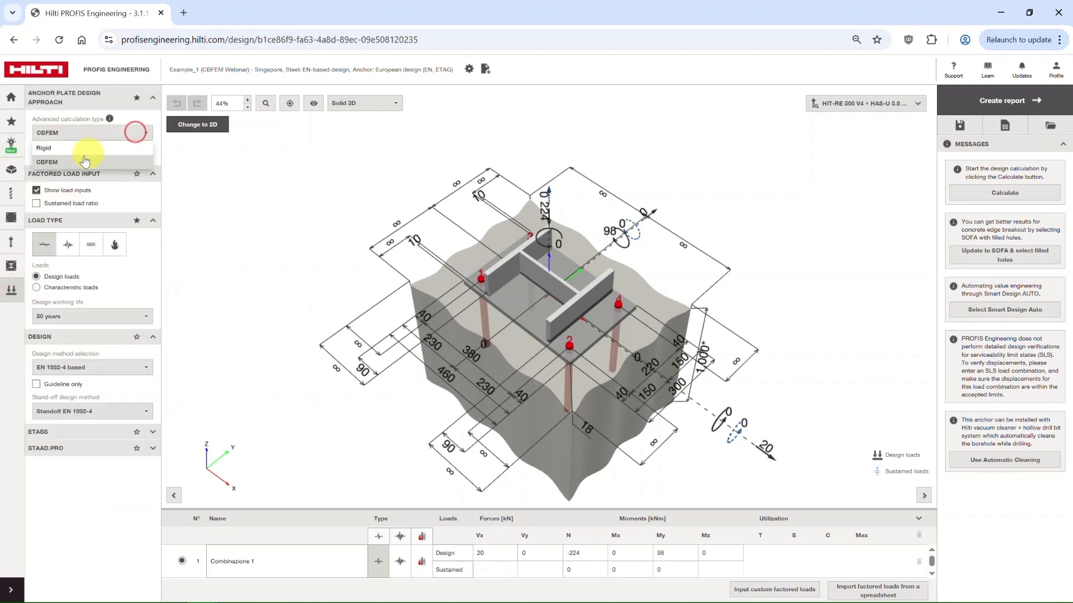
{"action": "left_click", "coordinate": [295, 156]}
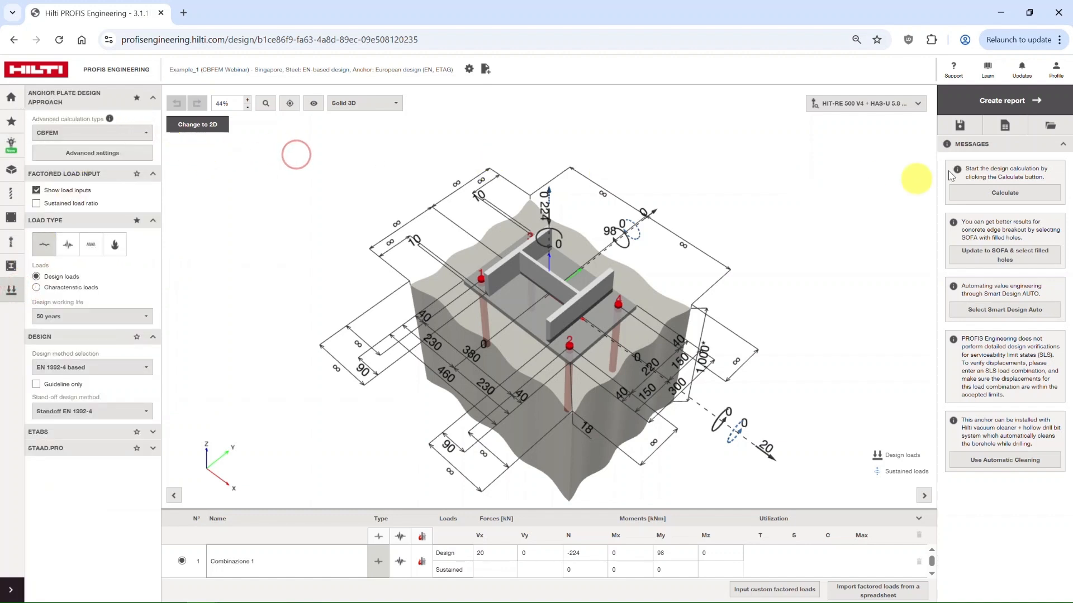
{"action": "left_click", "coordinate": [1012, 197]}
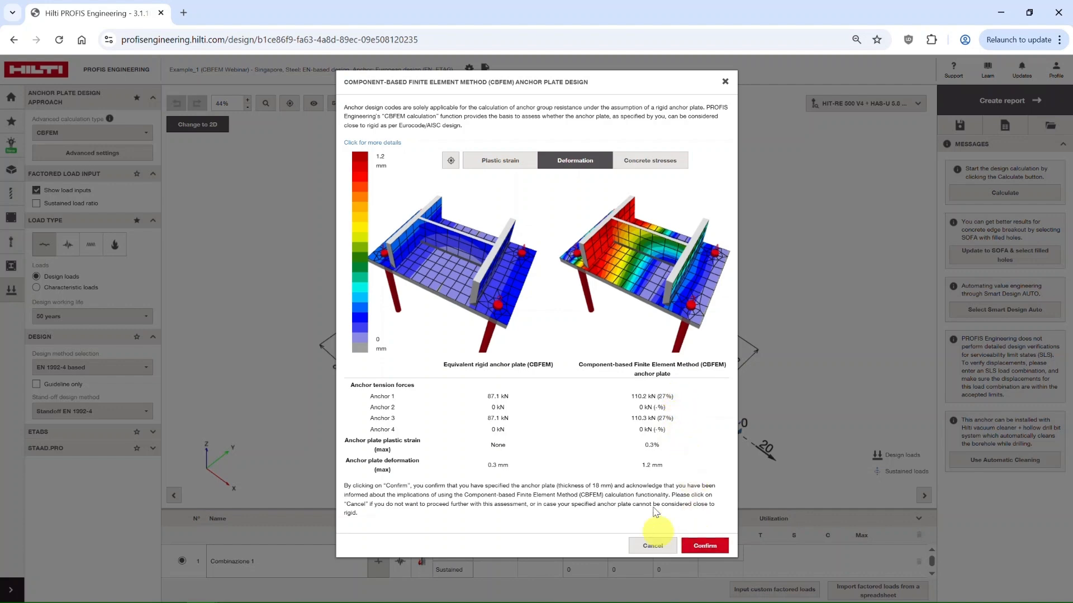
{"action": "left_click", "coordinate": [705, 546]}
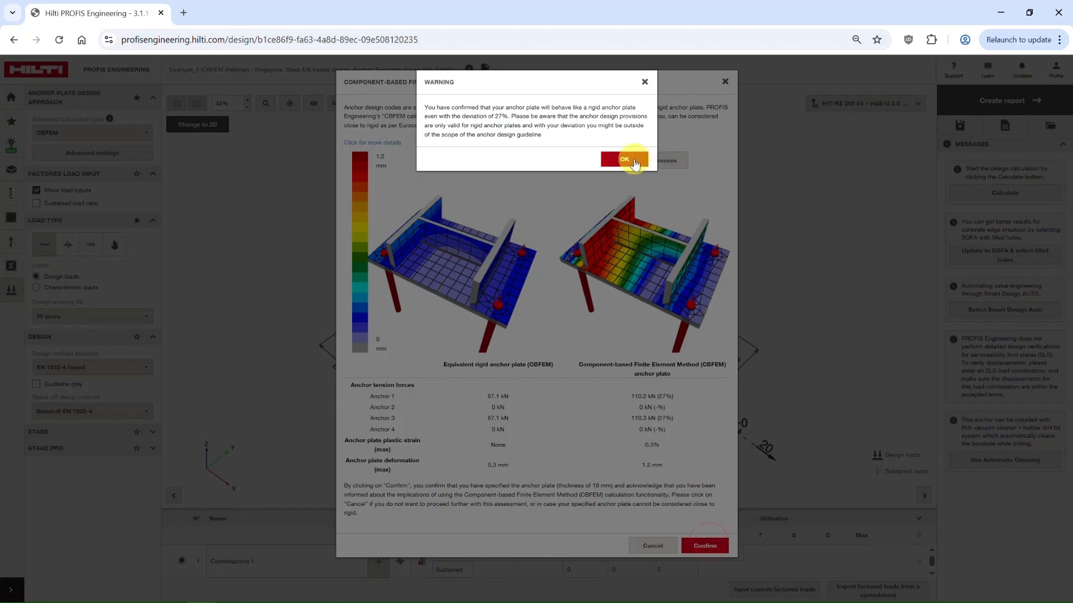
{"action": "left_click", "coordinate": [630, 148]}
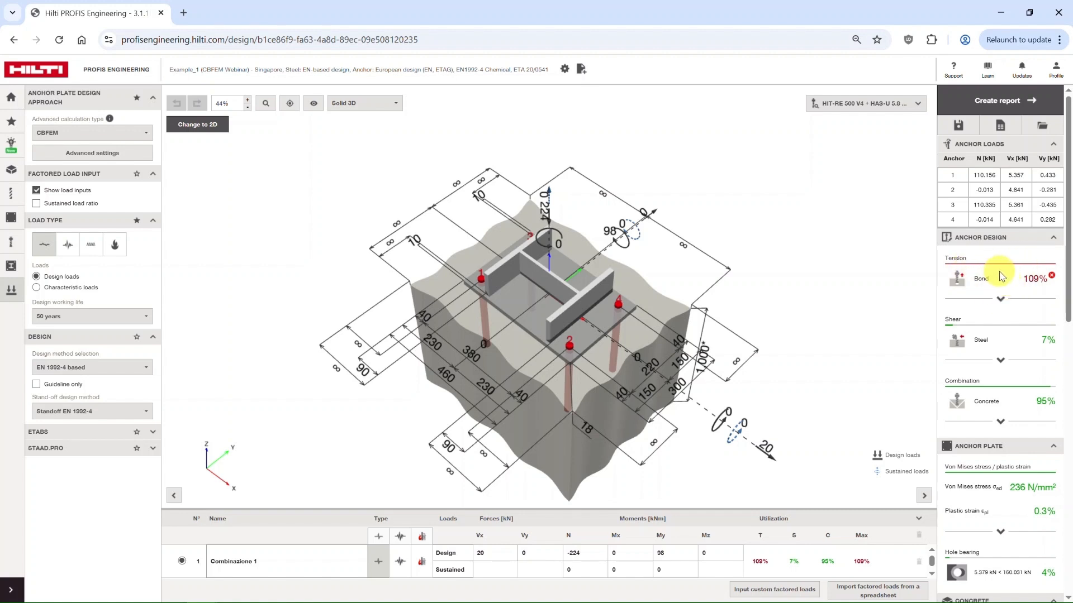
Set the anchor plate thickness to 24 mm, recalculate the CBFEM design and confirm the plate assessment
{"action": "left_click", "coordinate": [1054, 240]}
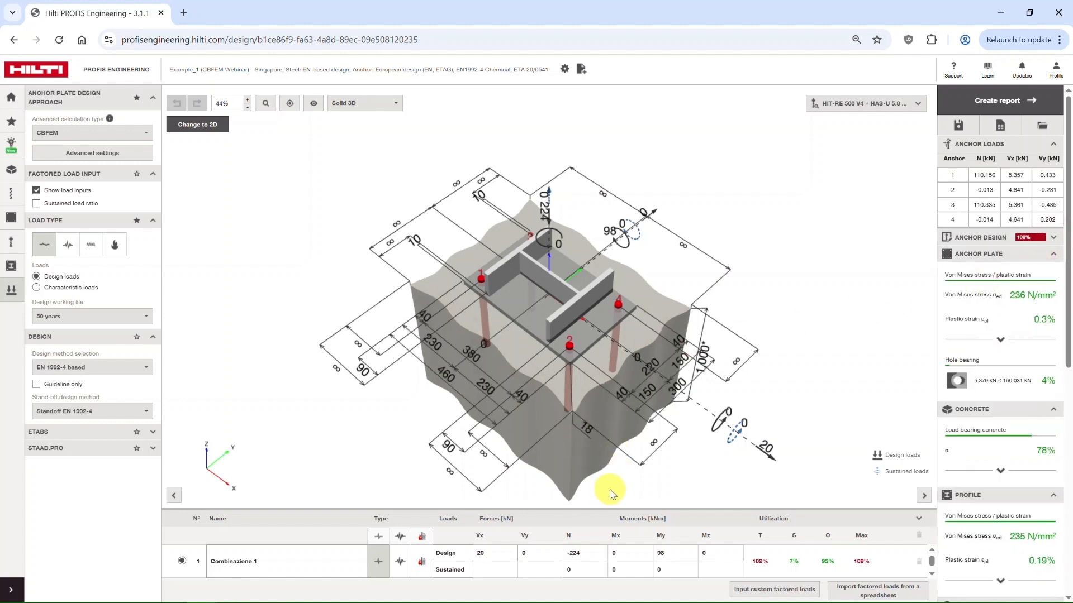
{"action": "left_click", "coordinate": [589, 431]}
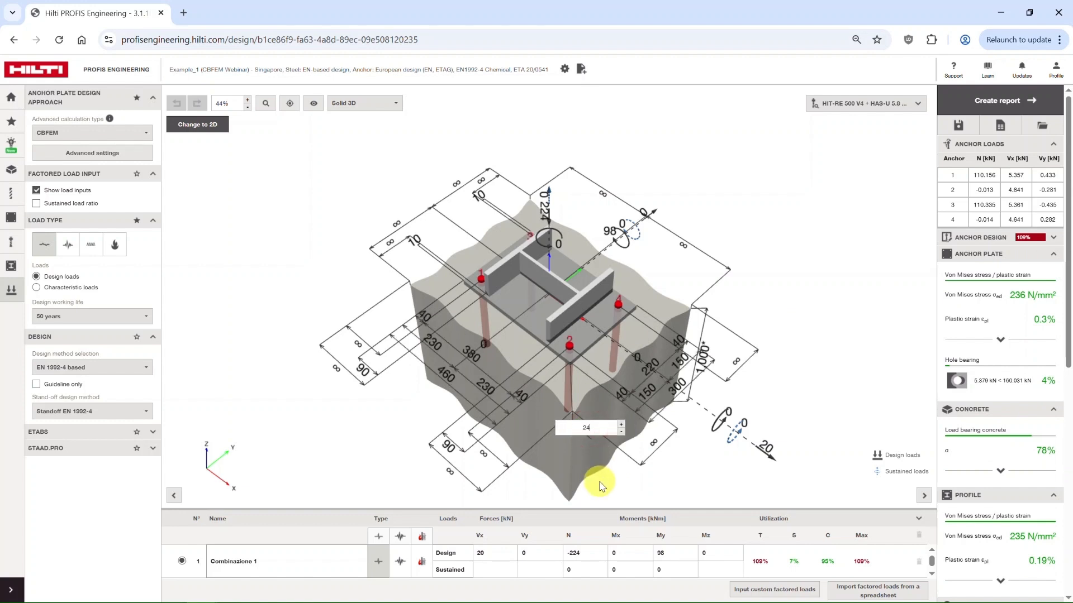
{"action": "key", "text": "Return"}
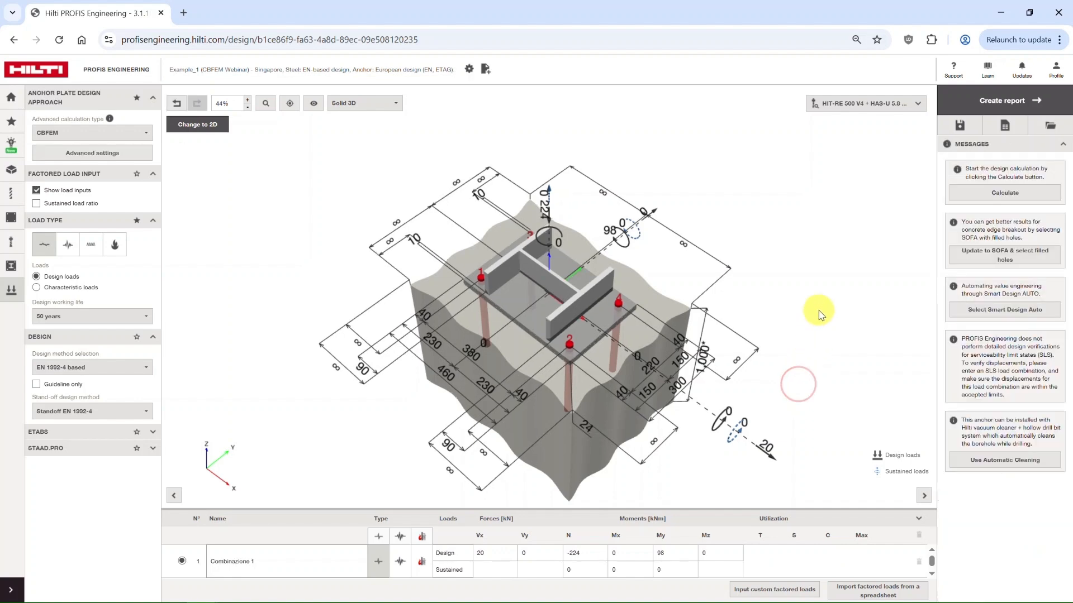
{"action": "left_click", "coordinate": [1000, 193]}
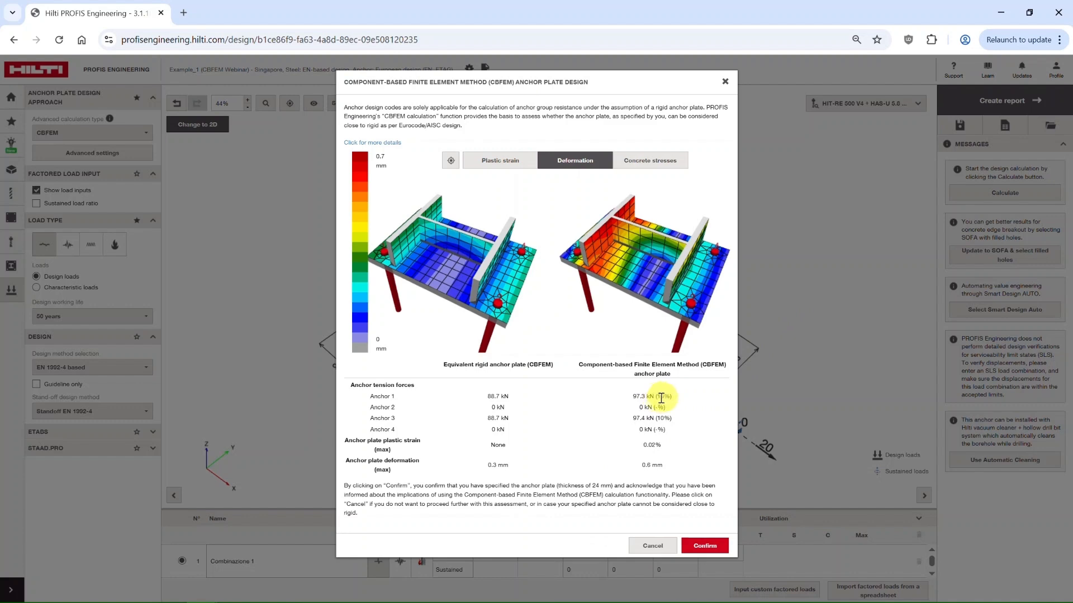
{"action": "left_click", "coordinate": [701, 546]}
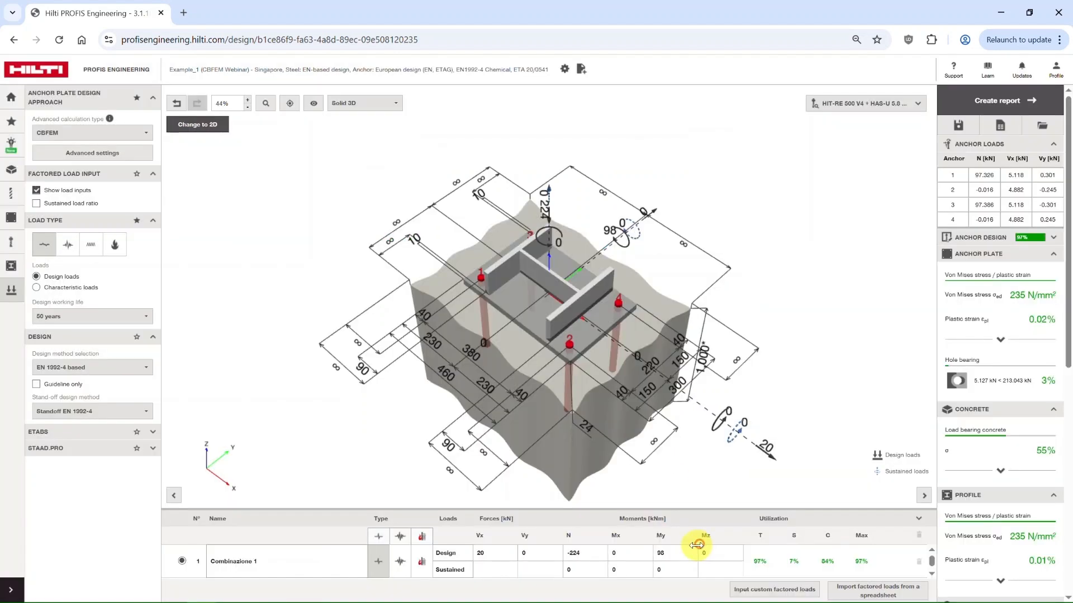
Examine the detailed anchor tension checks and the anchor plate stress and strain results
{"action": "left_click", "coordinate": [1055, 238]}
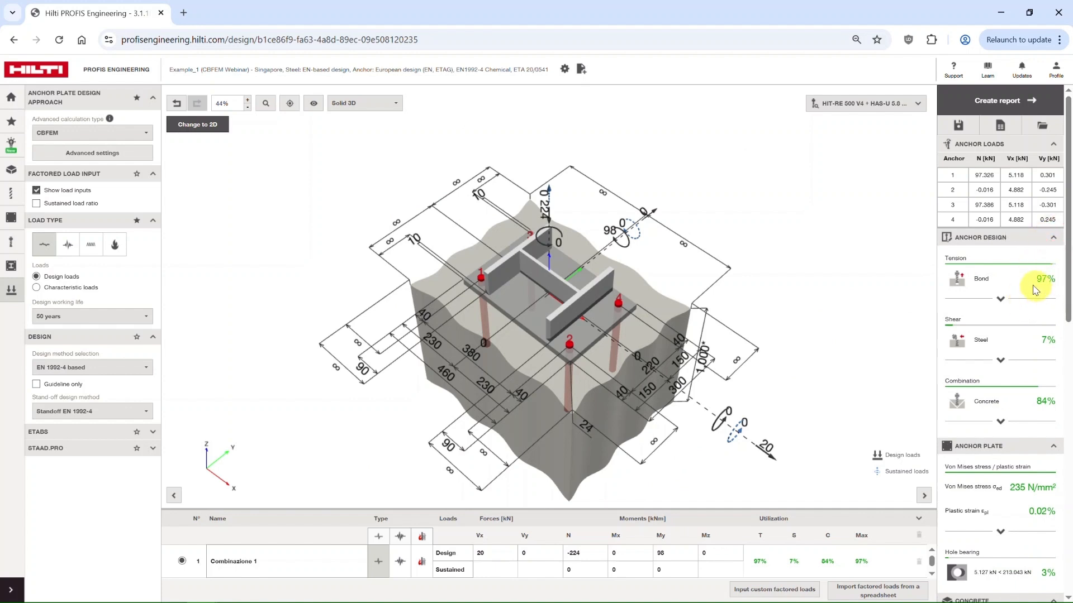
{"action": "left_click", "coordinate": [1001, 300]}
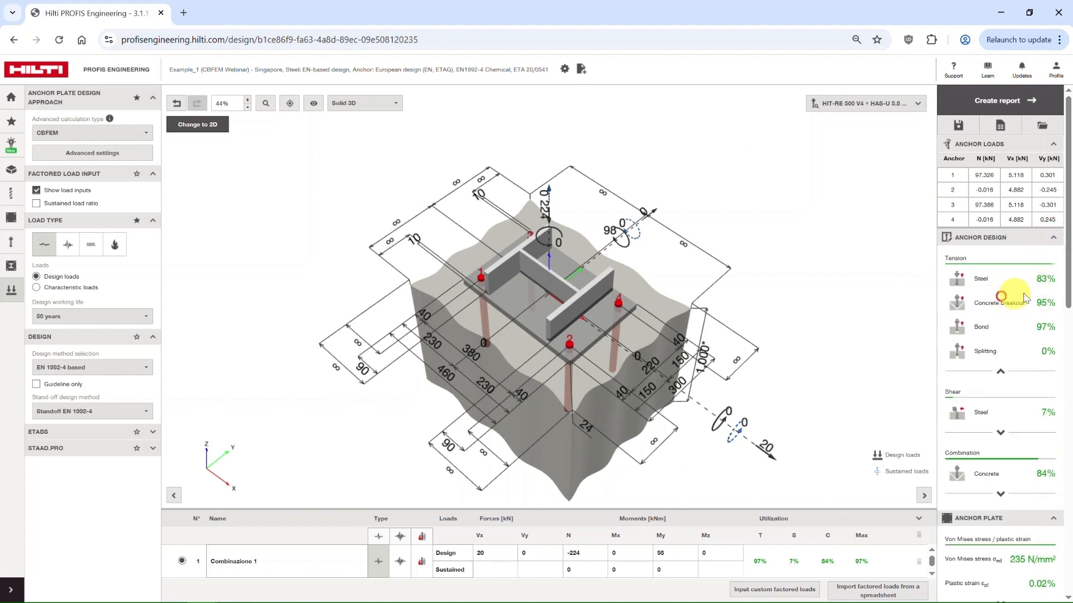
{"action": "left_click", "coordinate": [1001, 373]}
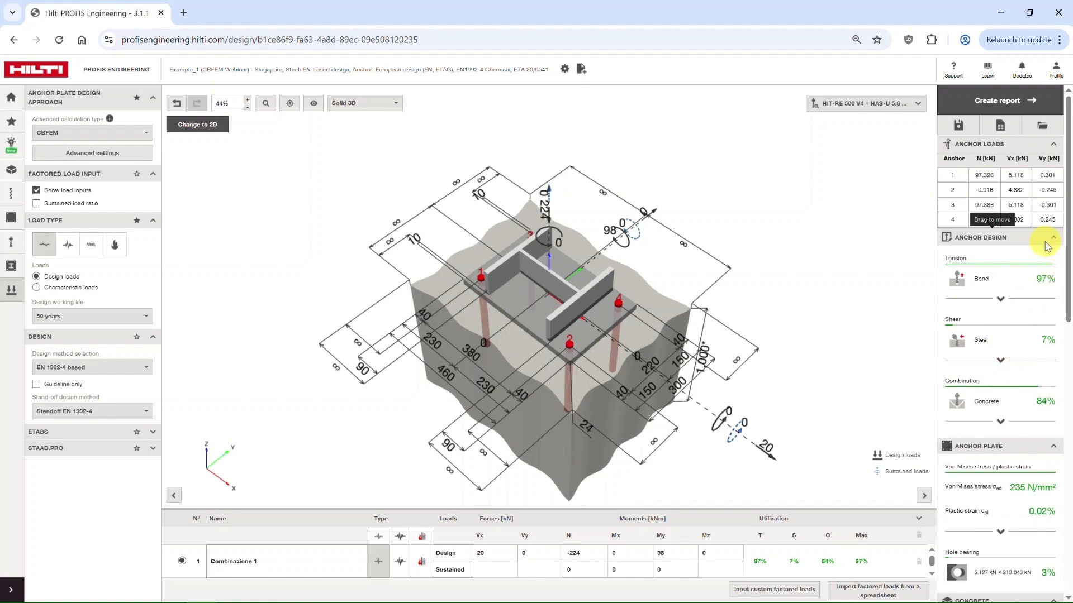
{"action": "scroll", "coordinate": [1003, 380], "scroll_direction": "down", "scroll_amount": 2}
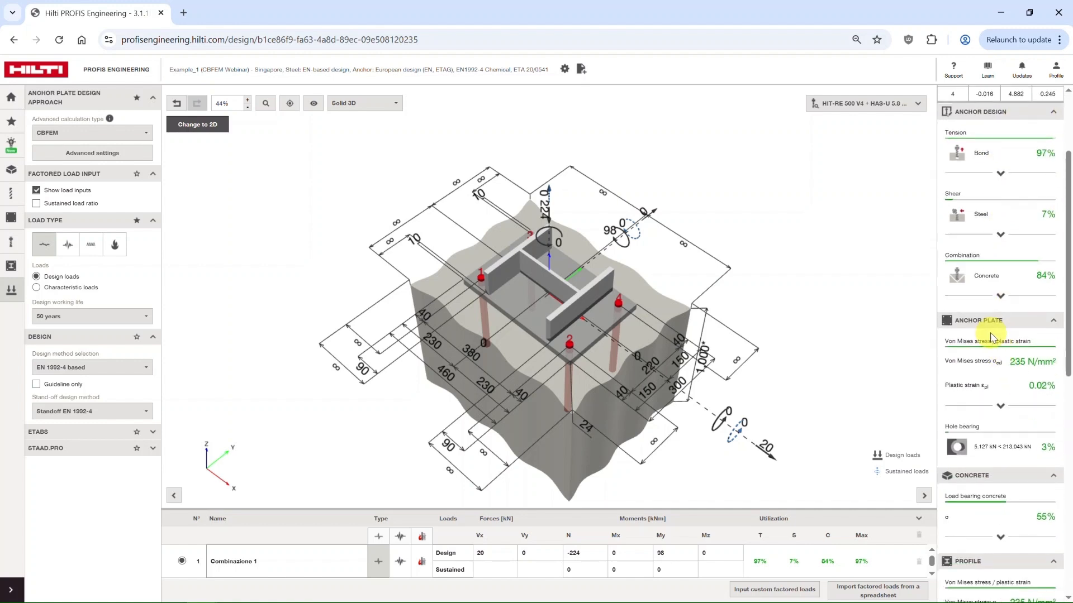
Review the concrete and profile results, and set the anchor plate thickness to 18 mm
{"action": "scroll", "coordinate": [989, 318], "scroll_direction": "down", "scroll_amount": 3}
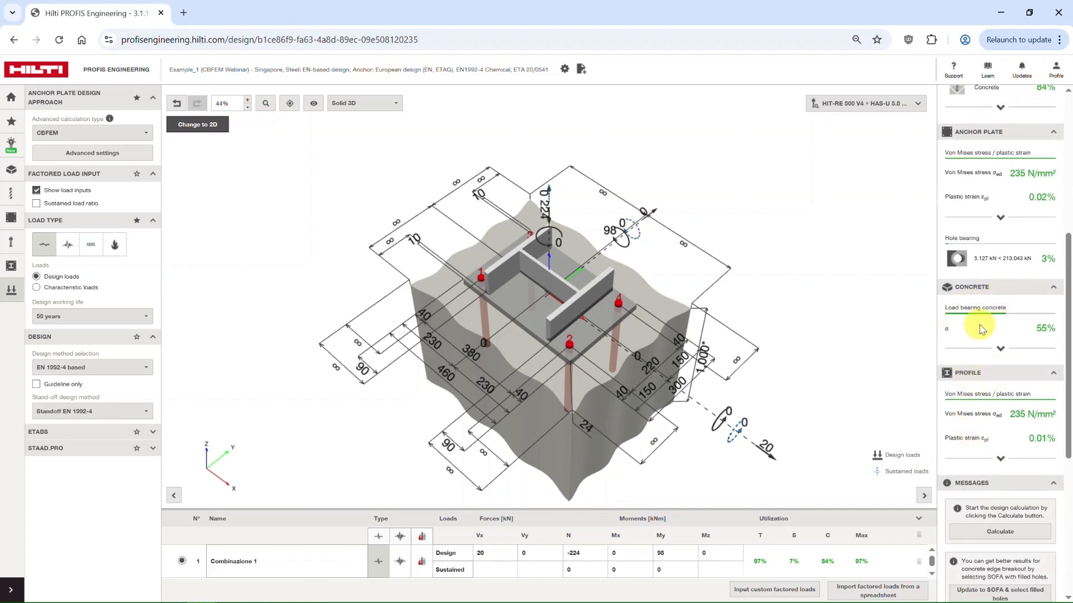
{"action": "scroll", "coordinate": [982, 329], "scroll_direction": "up", "scroll_amount": 5}
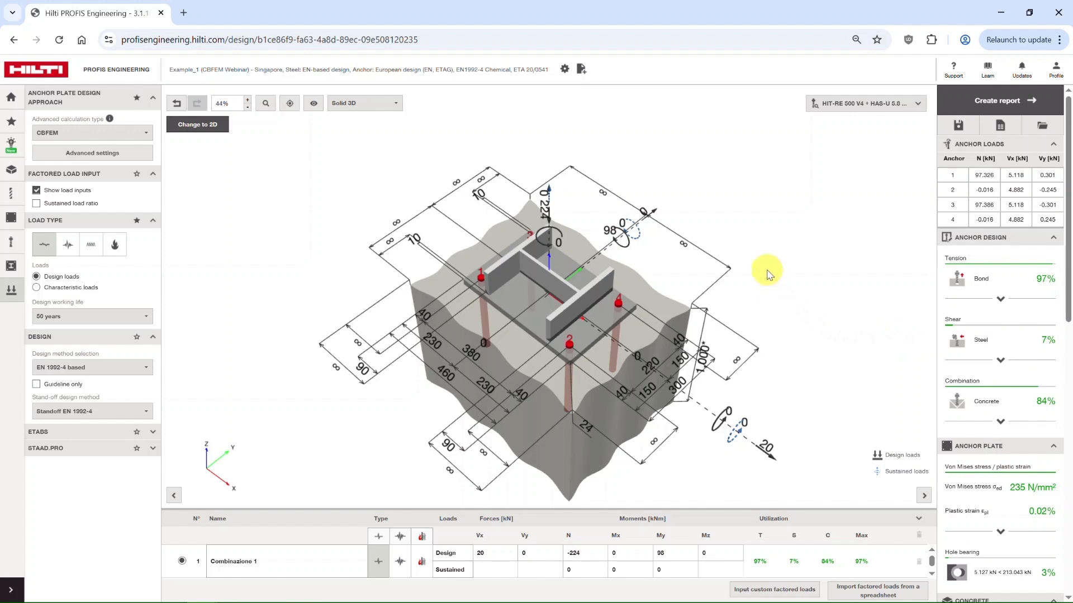
{"action": "left_click", "coordinate": [588, 426]}
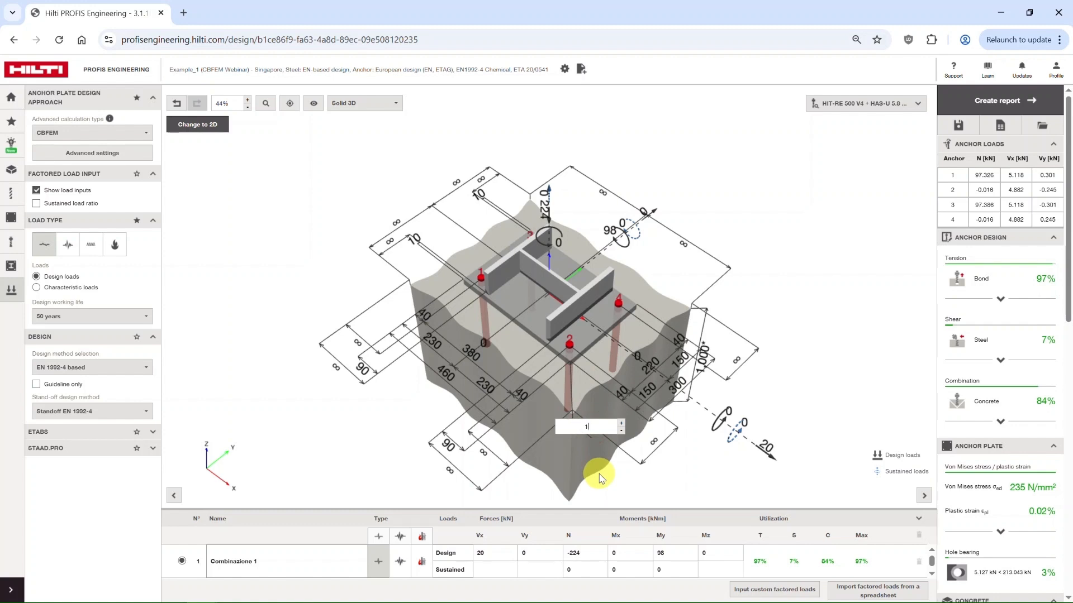
{"action": "key", "text": "Return"}
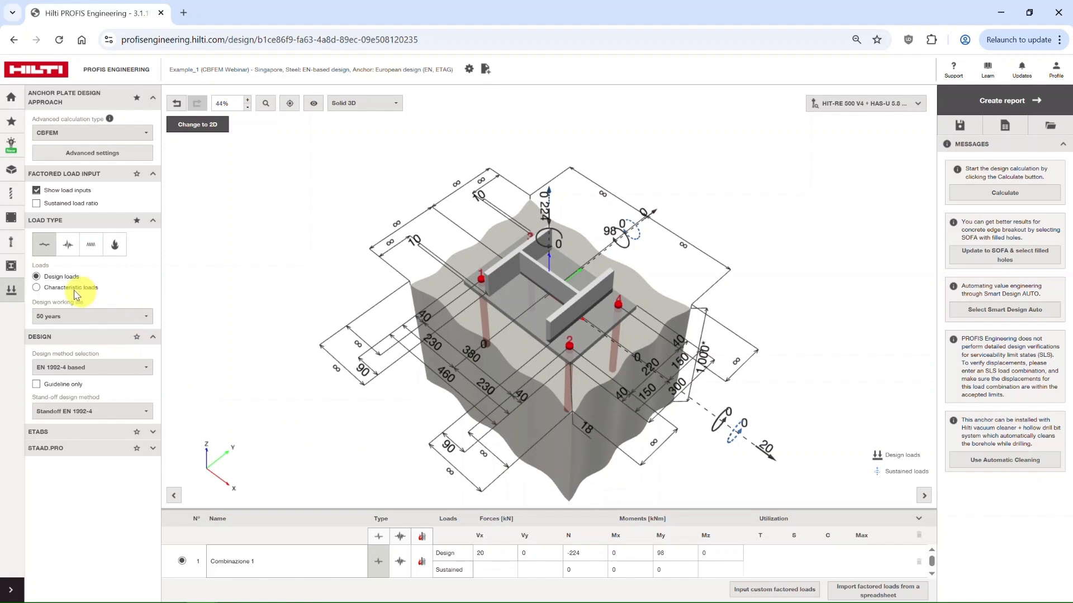
Add one central stiffener to the outer face of each profile flange and make the stiffeners chamfered
{"action": "left_click", "coordinate": [11, 266]}
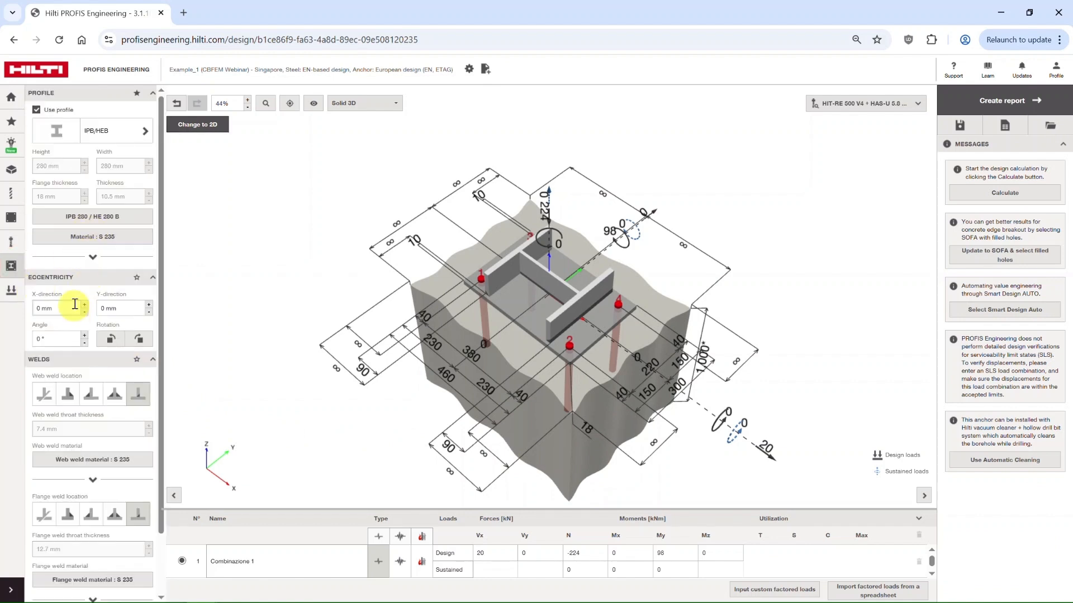
{"action": "scroll", "coordinate": [85, 306], "scroll_direction": "down", "scroll_amount": 1}
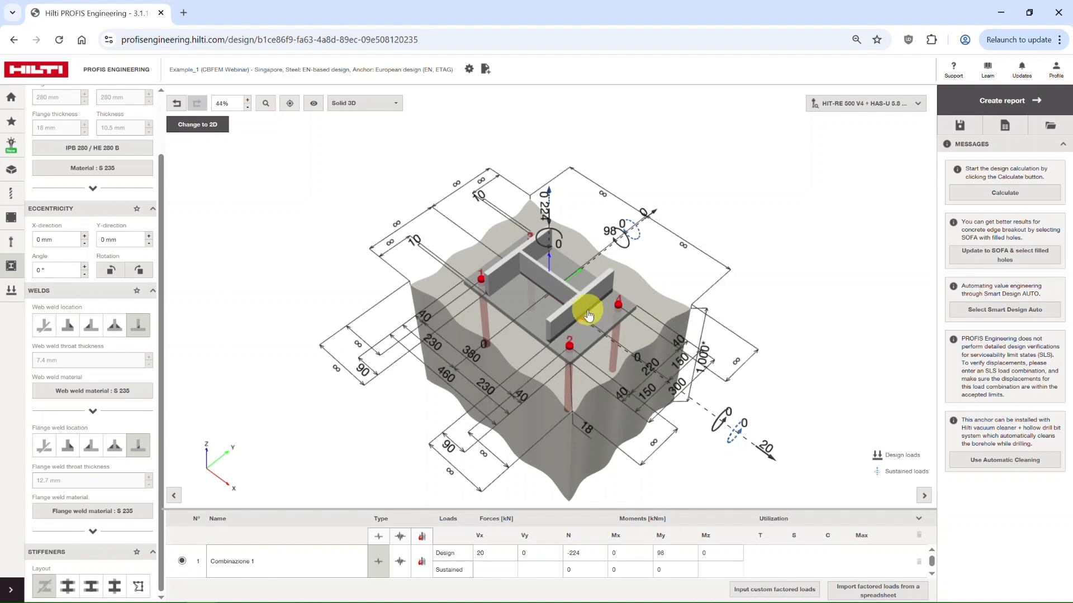
{"action": "left_click", "coordinate": [110, 591]}
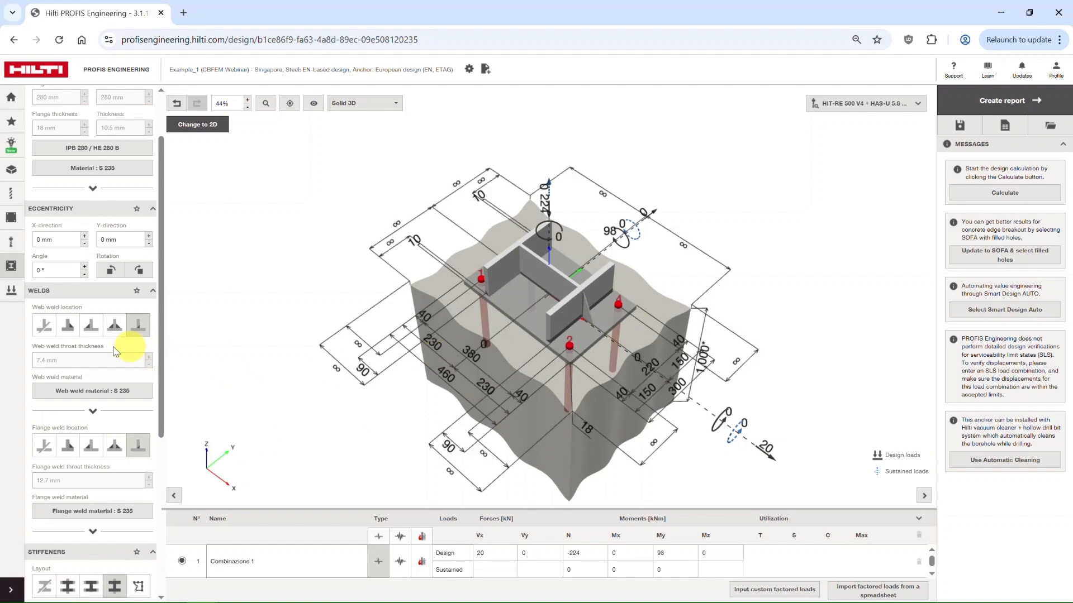
{"action": "scroll", "coordinate": [109, 351], "scroll_direction": "down", "scroll_amount": 5}
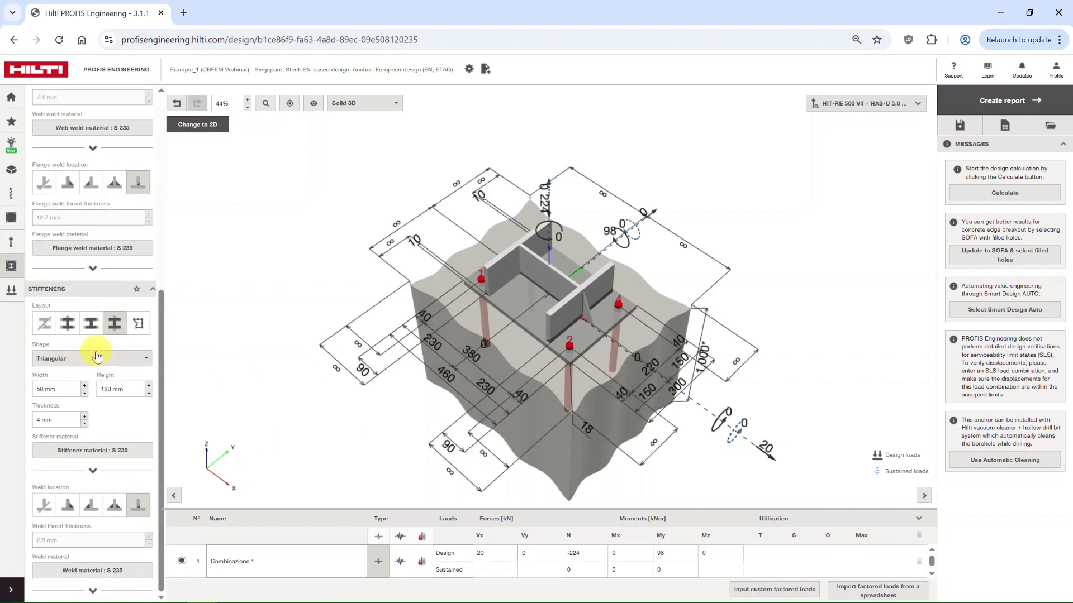
{"action": "left_click", "coordinate": [93, 358]}
{"action": "left_click", "coordinate": [65, 404]}
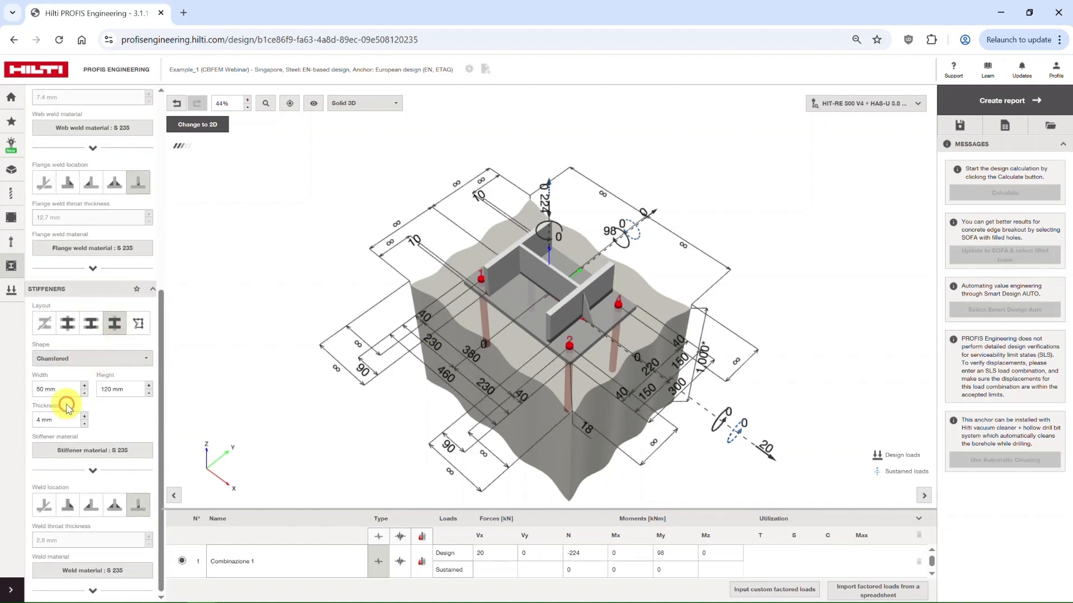
Set the stiffener thickness to 16 mm and the width to 80 mm
{"action": "left_click_drag", "start_coordinate": [55, 460], "coordinate": [1, 466]}
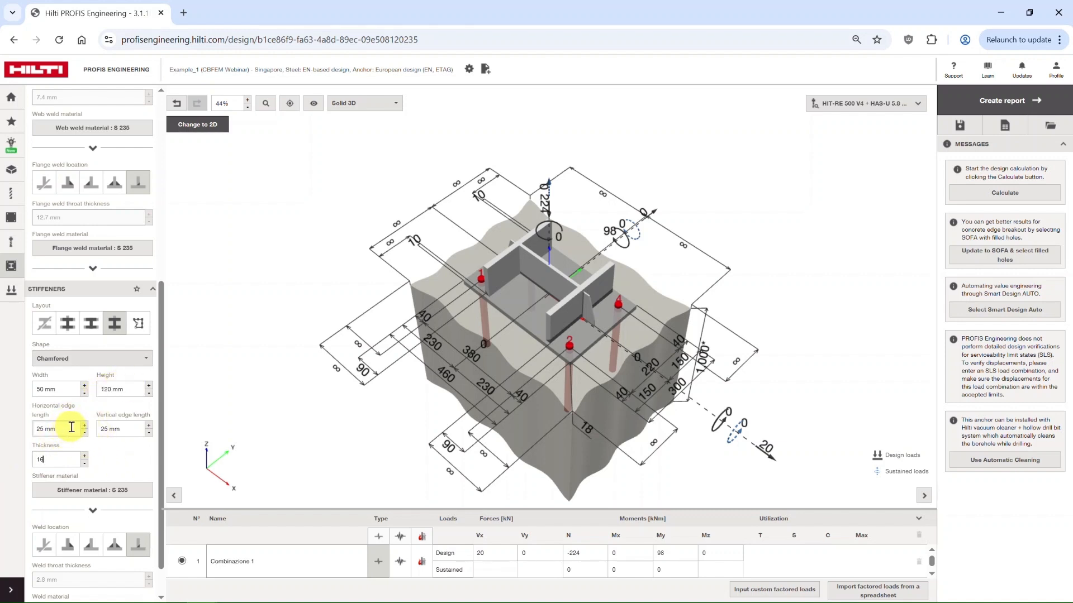
{"action": "left_click", "coordinate": [65, 389]}
{"action": "double_click", "coordinate": [66, 389]}
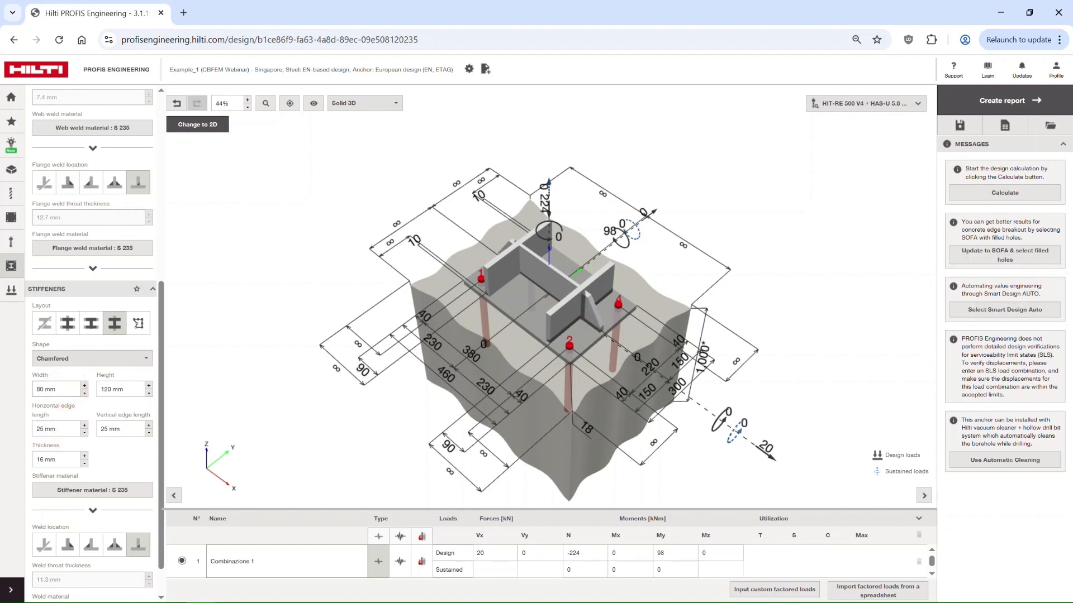
Recalculate the CBFEM design with the stiffened plate and confirm the plate assessment
{"action": "mouse_move", "coordinate": [784, 287]}
{"action": "left_mouse_down"}
{"action": "mouse_move", "coordinate": [781, 331]}
{"action": "mouse_move", "coordinate": [803, 293]}
{"action": "mouse_move", "coordinate": [788, 299]}
{"action": "left_mouse_up"}
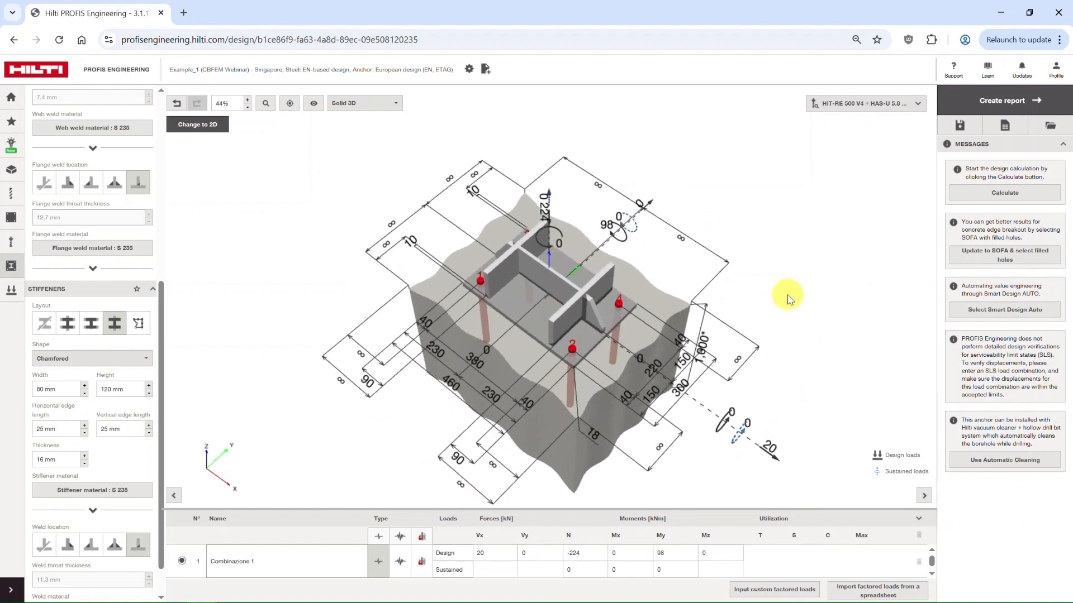
{"action": "left_click", "coordinate": [1006, 193]}
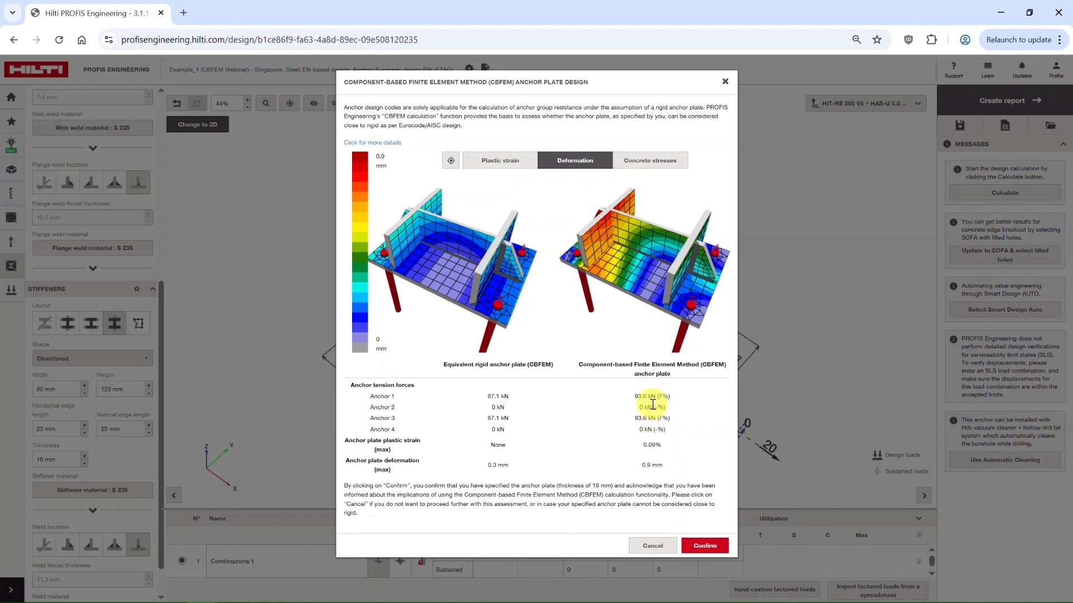
{"action": "left_click", "coordinate": [709, 545]}
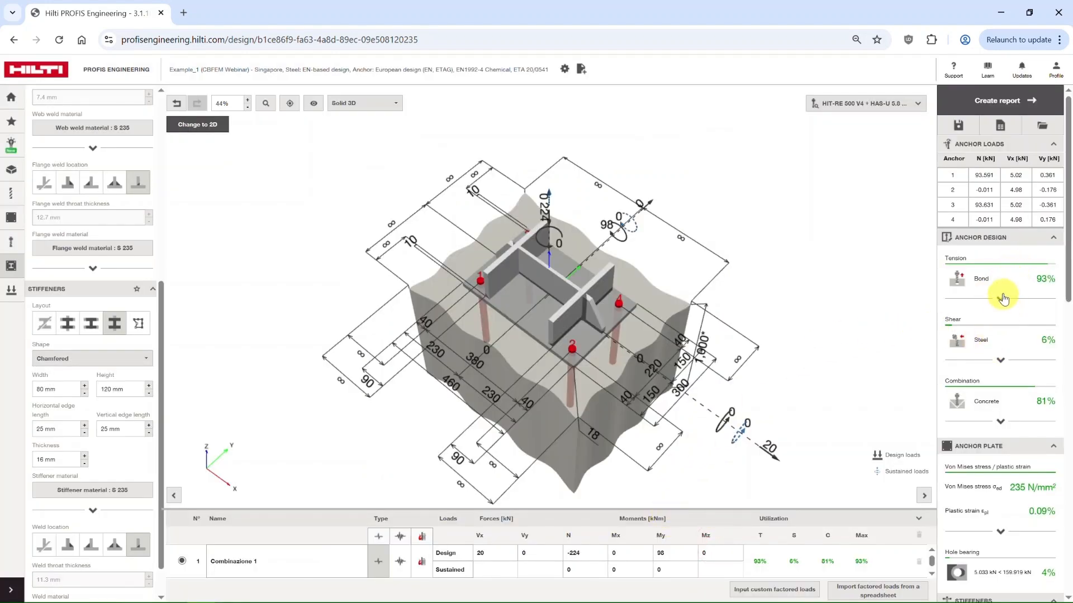
Collapse the anchor, plate, stiffener, concrete and profile results to their overall utilizations and inspect the stiffened plate in 3D
{"action": "left_click", "coordinate": [1053, 238]}
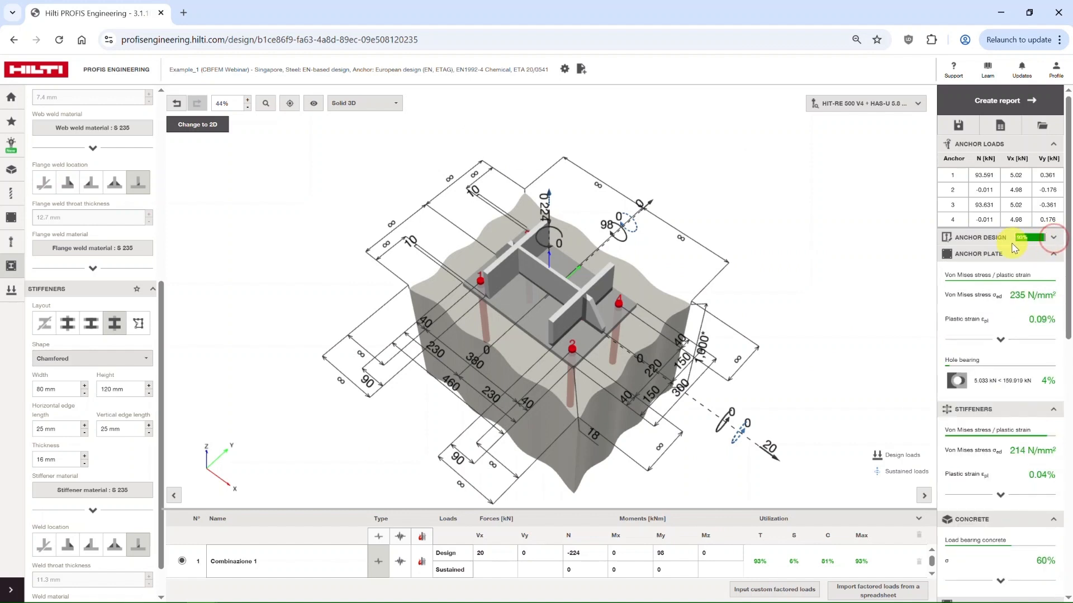
{"action": "left_click", "coordinate": [1053, 256]}
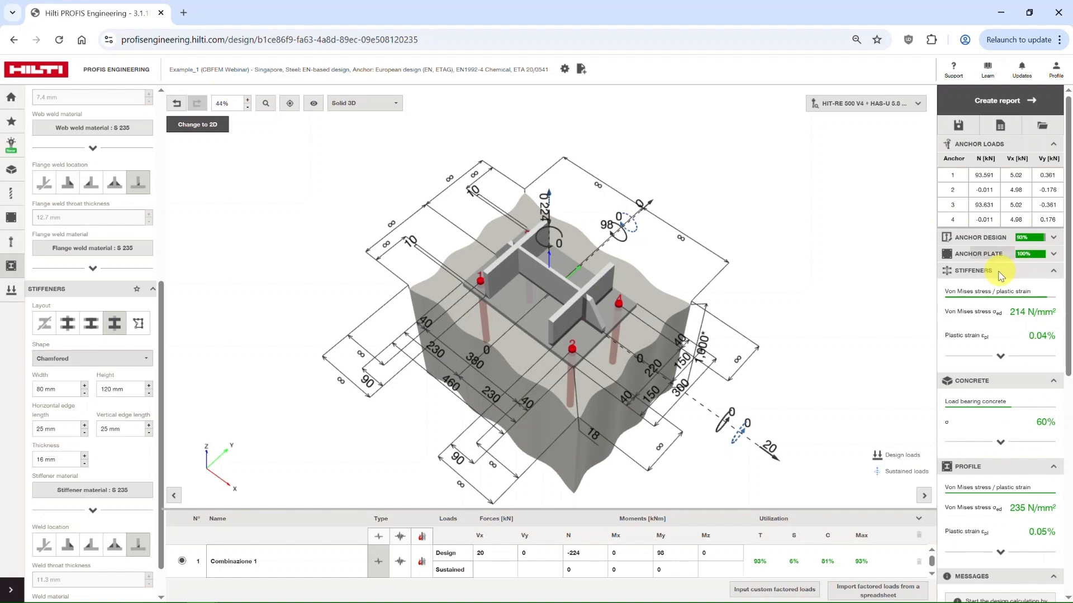
{"action": "left_click", "coordinate": [1053, 272]}
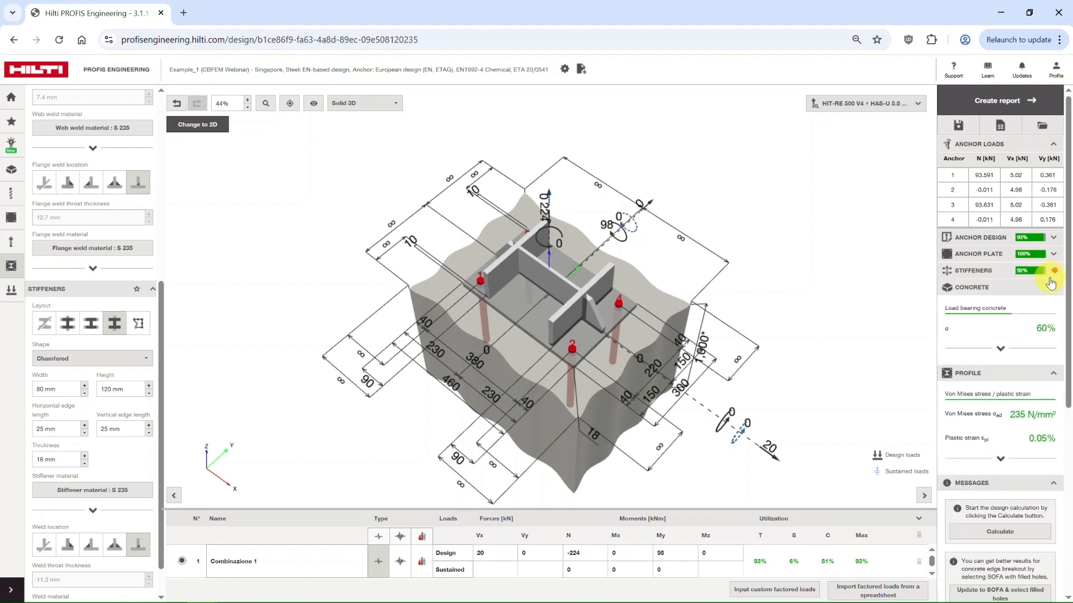
{"action": "left_click", "coordinate": [1052, 290]}
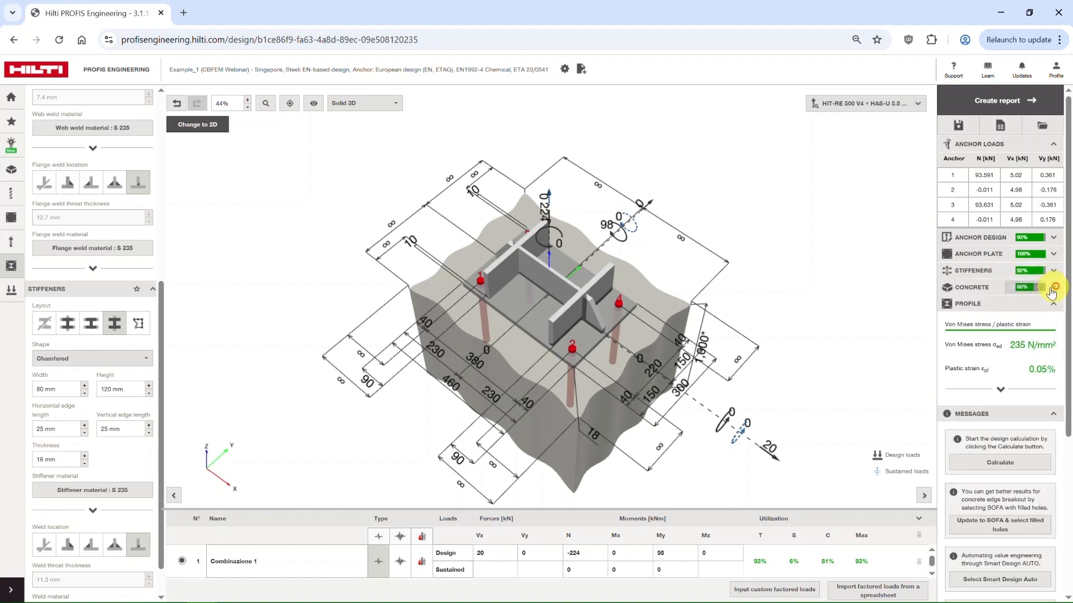
{"action": "left_click", "coordinate": [1053, 306]}
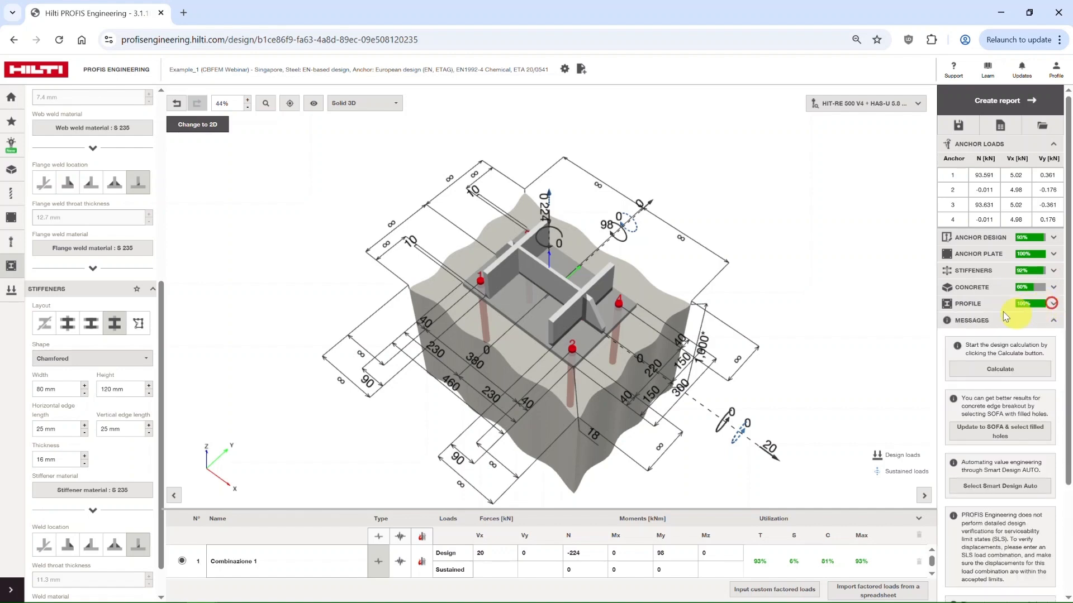
{"action": "scroll", "coordinate": [546, 304], "scroll_direction": "up", "scroll_amount": 4}
{"action": "scroll", "coordinate": [556, 382], "scroll_direction": "up", "scroll_amount": 2}
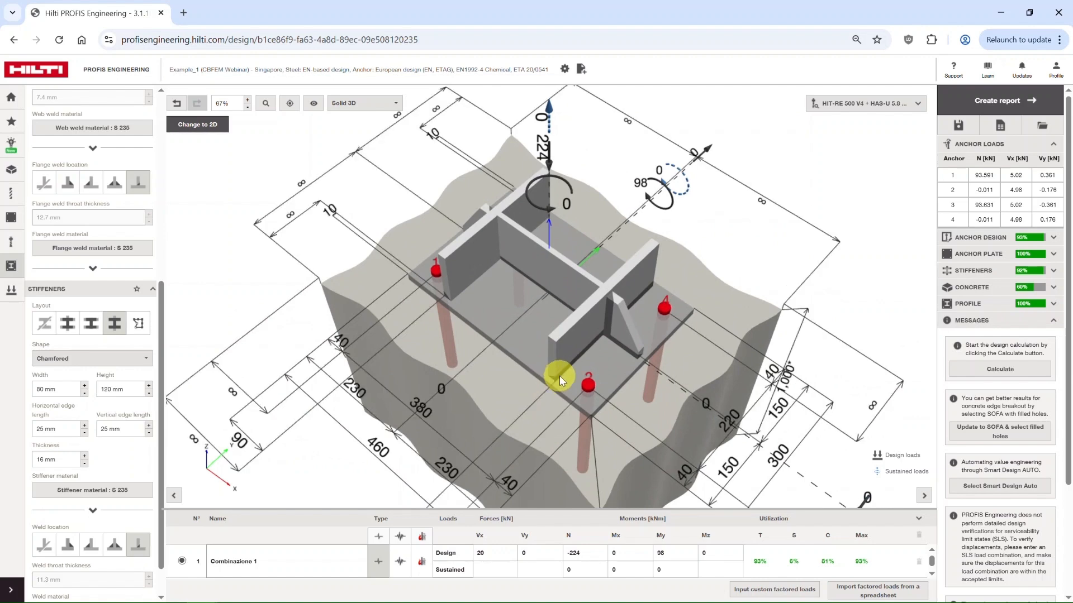
{"action": "scroll", "coordinate": [566, 375], "scroll_direction": "down", "scroll_amount": 3}
{"action": "scroll", "coordinate": [567, 377], "scroll_direction": "down", "scroll_amount": 1}
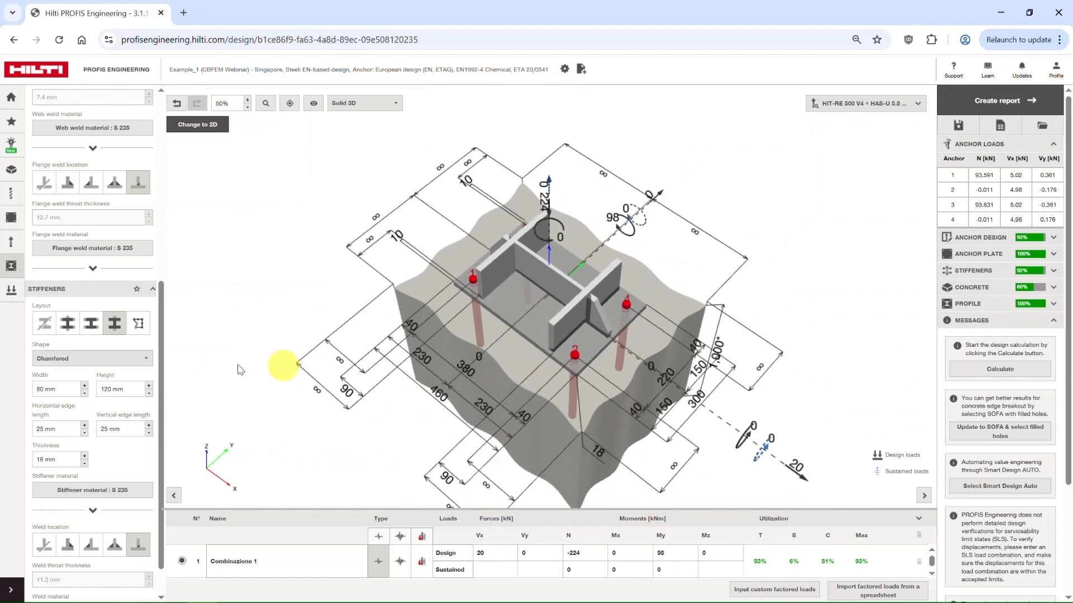
Change the stiffener, flange and web welds to fillet welds on both sides
{"action": "scroll", "coordinate": [111, 335], "scroll_direction": "up", "scroll_amount": 2}
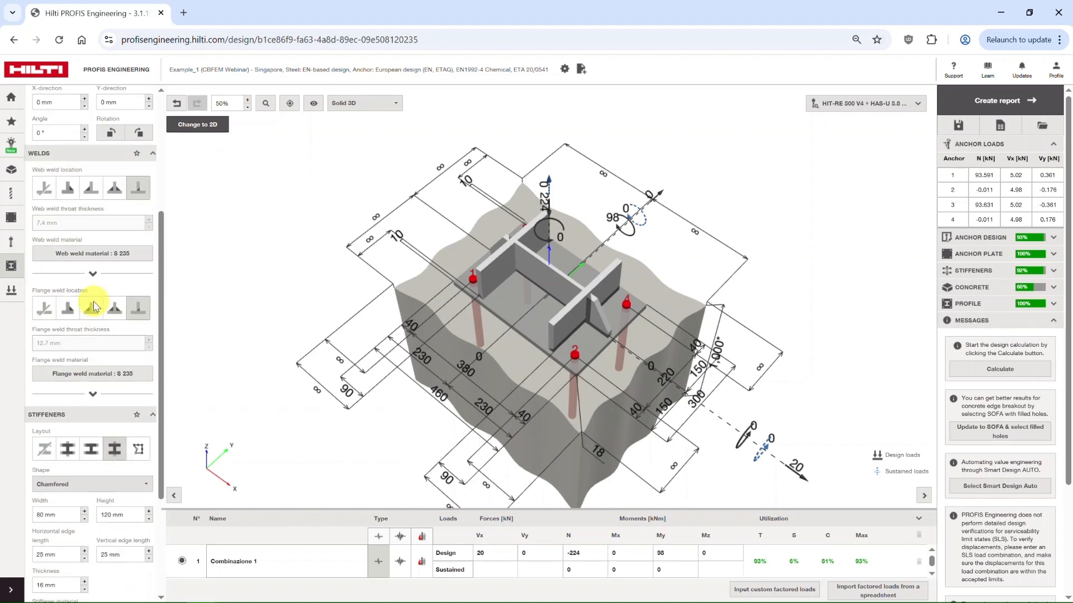
{"action": "scroll", "coordinate": [112, 311], "scroll_direction": "down", "scroll_amount": 3}
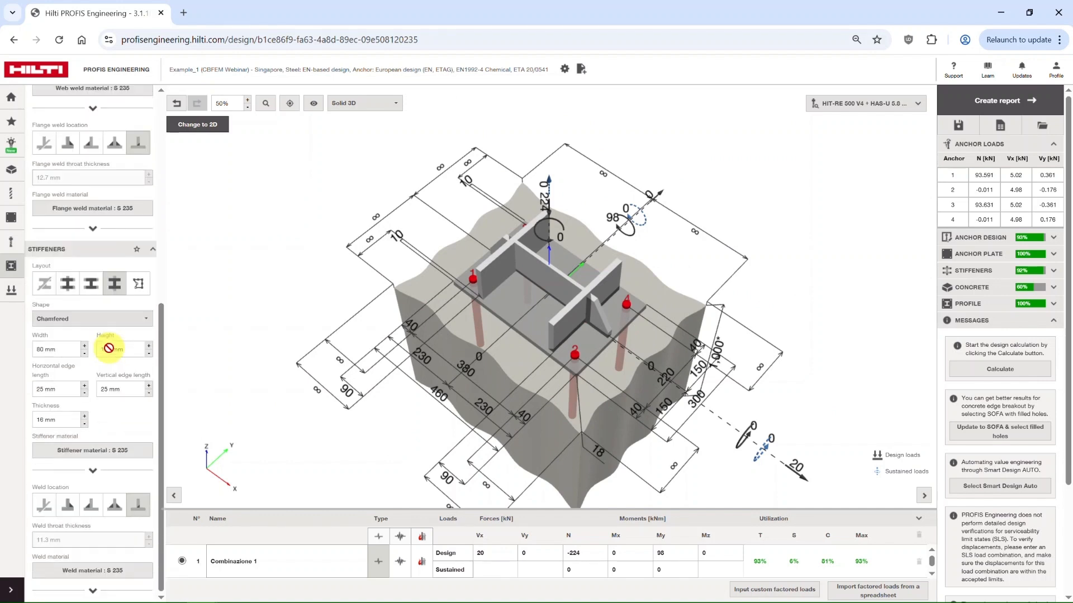
{"action": "left_click", "coordinate": [115, 505]}
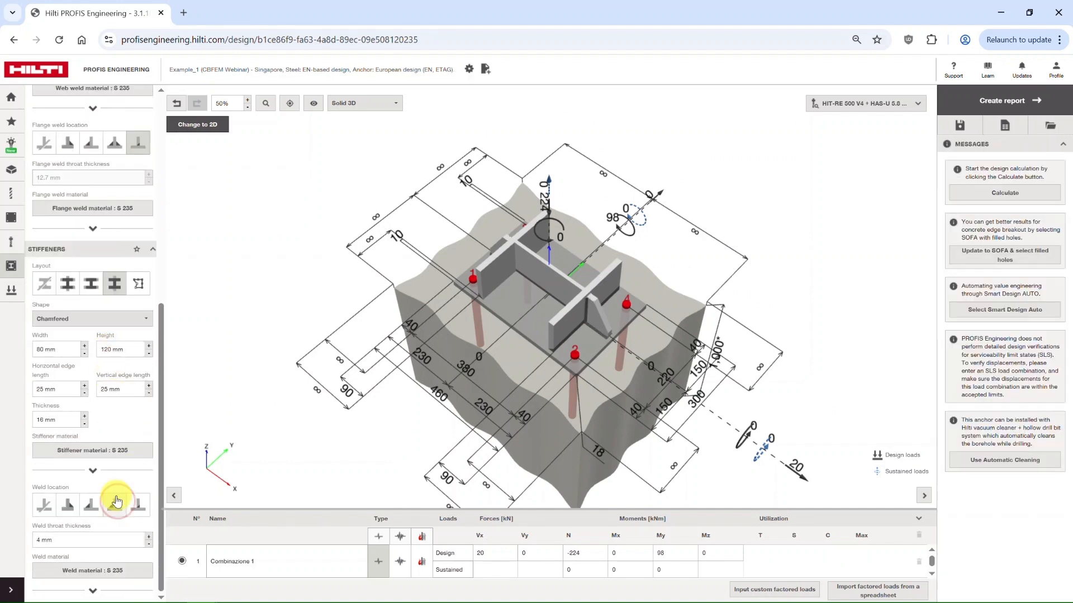
{"action": "scroll", "coordinate": [151, 203], "scroll_direction": "up", "scroll_amount": 1}
{"action": "scroll", "coordinate": [134, 235], "scroll_direction": "up", "scroll_amount": 1}
{"action": "left_click", "coordinate": [115, 269]}
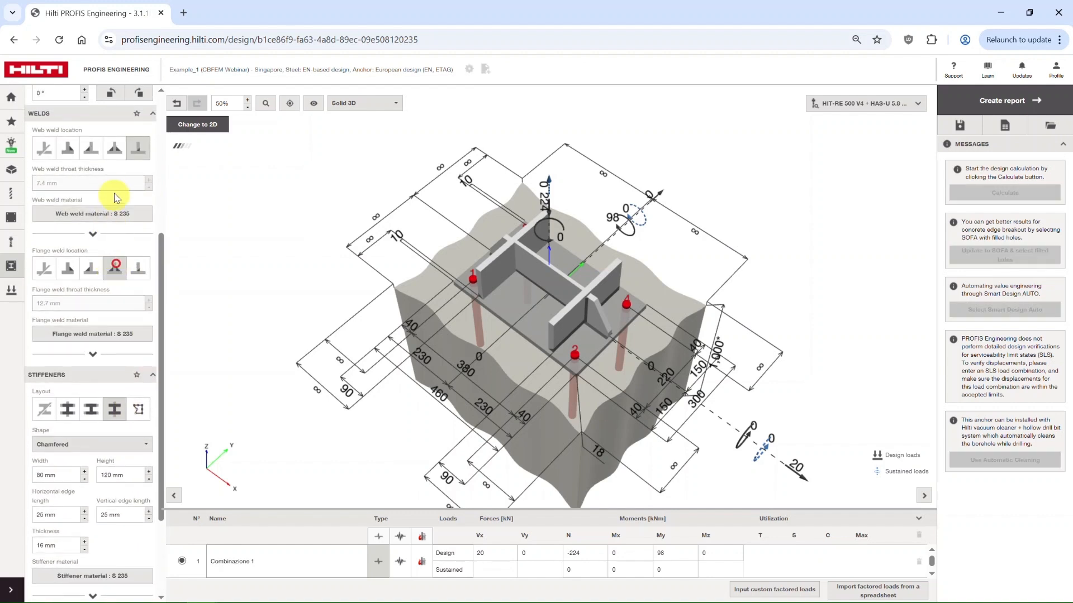
{"action": "left_click", "coordinate": [114, 149]}
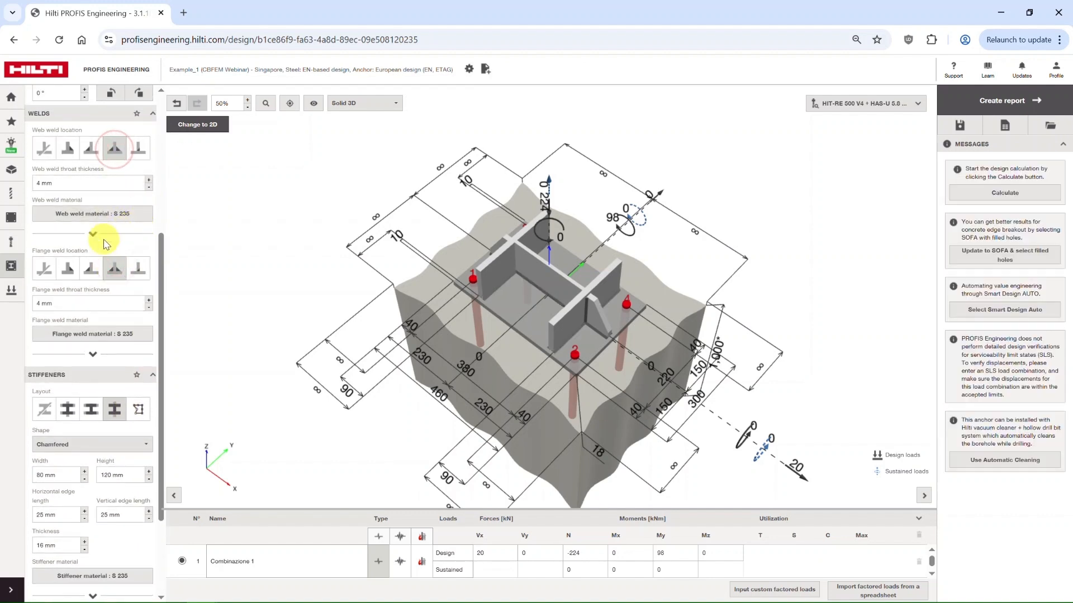
Set the web and flange weld throat thicknesses to 6 mm
{"action": "left_click", "coordinate": [71, 183]}
{"action": "triple_click", "coordinate": [71, 183]}
{"action": "type", "text": "6"}
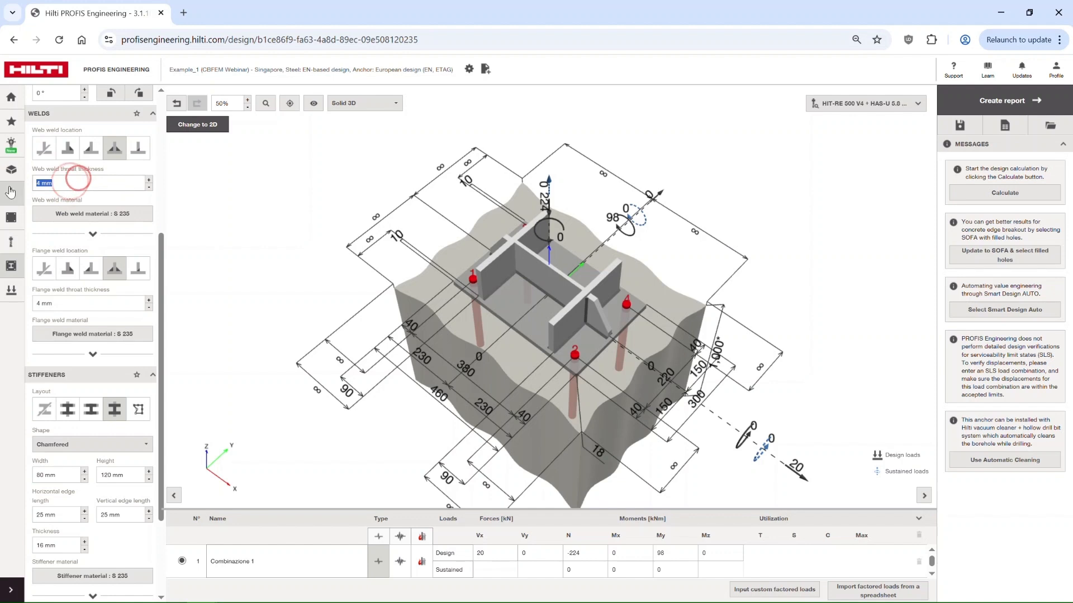
{"action": "triple_click", "coordinate": [70, 302]}
{"action": "type", "text": "6"}
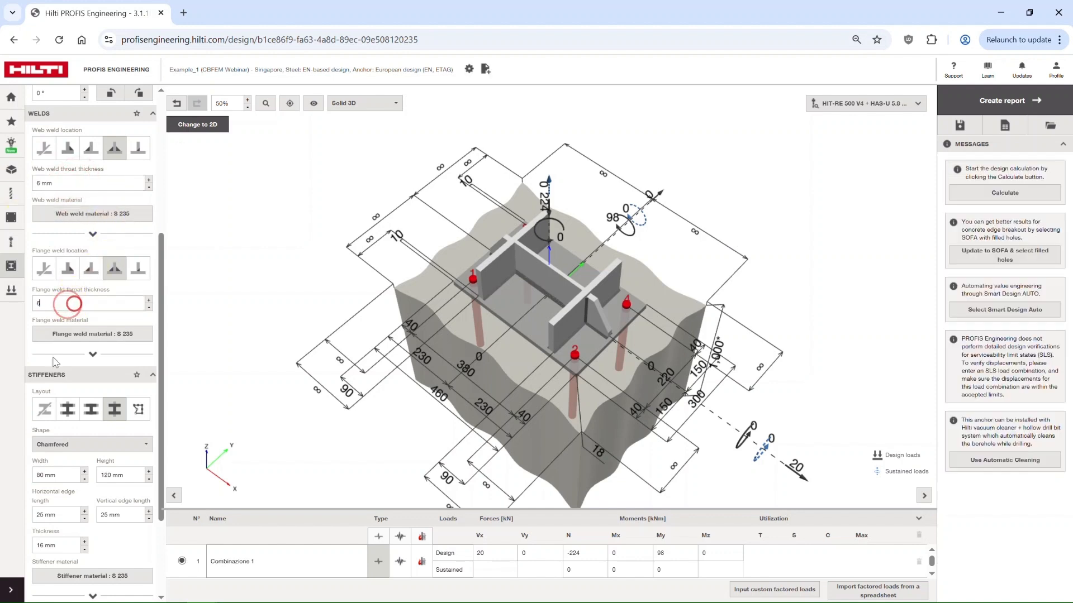
Keep the double-sided fillet weld for the stiffeners and set its throat thickness to 6 mm
{"action": "scroll", "coordinate": [151, 474], "scroll_direction": "down", "scroll_amount": 2}
{"action": "left_click", "coordinate": [119, 506]}
{"action": "triple_click", "coordinate": [65, 541]}
{"action": "type", "text": "6"}
{"action": "left_click", "coordinate": [235, 422]}
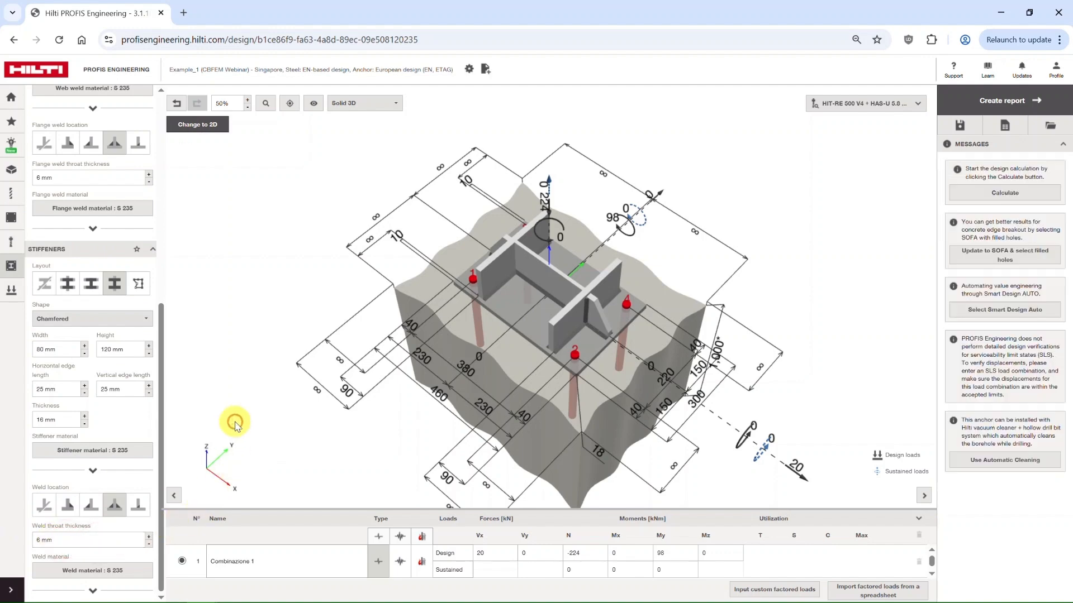
Recalculate and confirm the CBFEM design with the fillet welds, and examine the weld utilization
{"action": "left_click", "coordinate": [1005, 193]}
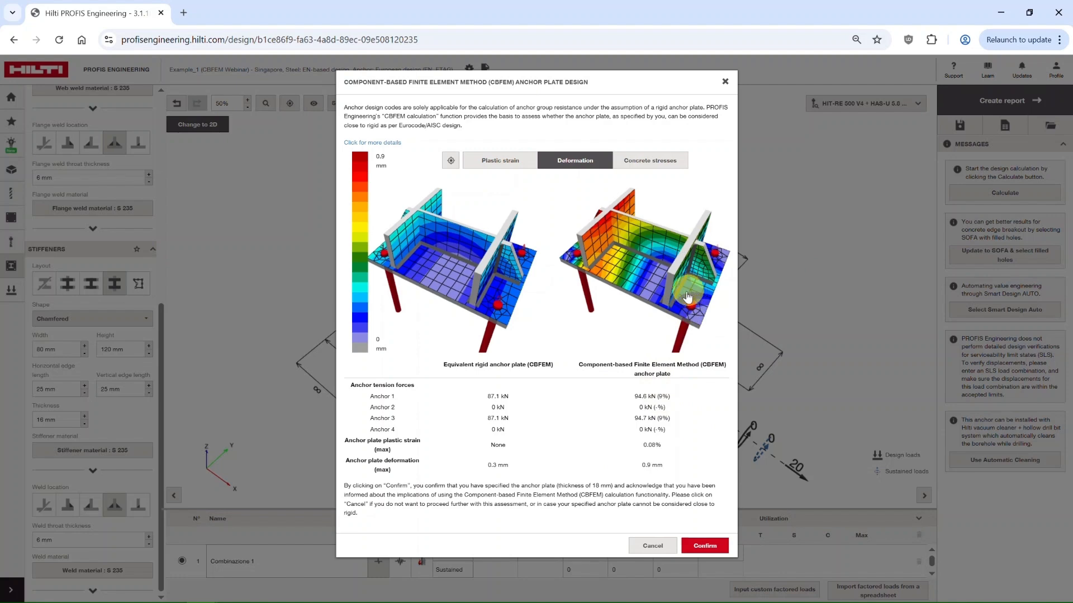
{"action": "left_click", "coordinate": [708, 547]}
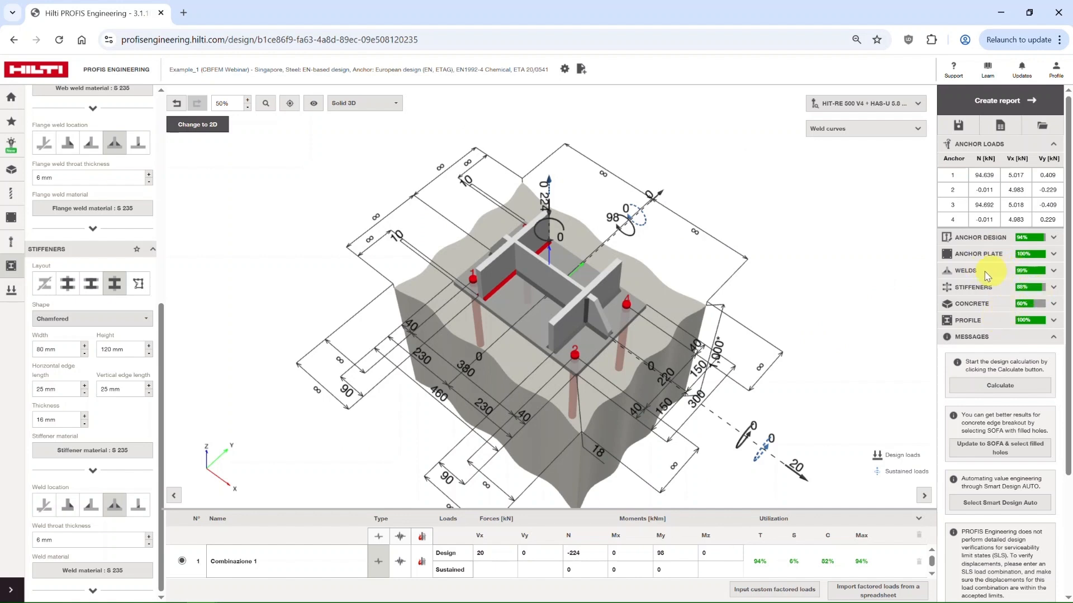
{"action": "left_click", "coordinate": [1053, 272]}
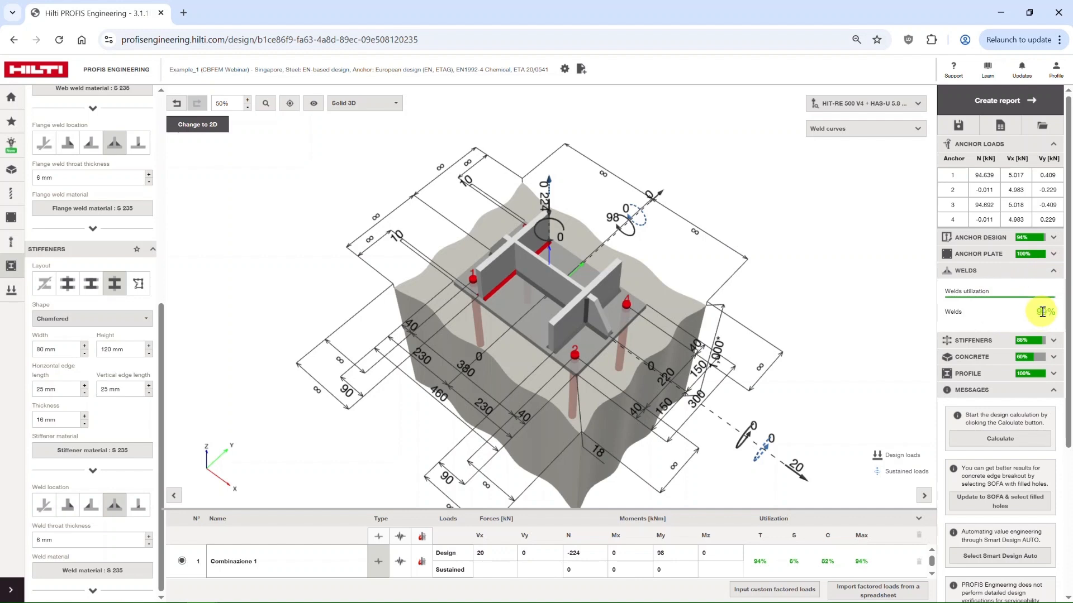
{"action": "left_click", "coordinate": [1053, 270]}
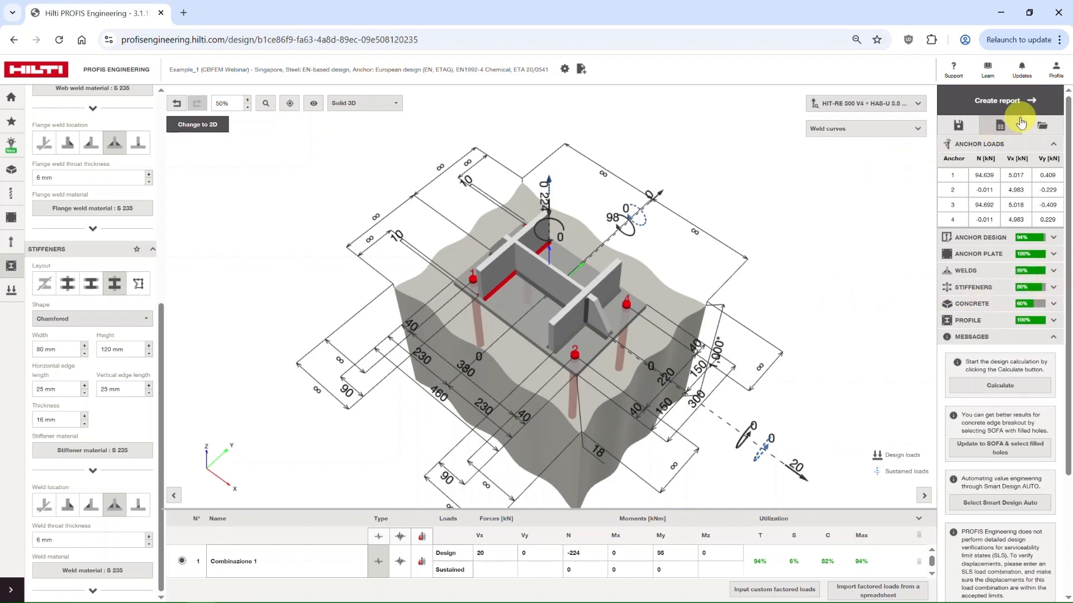
View the design's export options, close them and open the report generation settings
{"action": "left_click", "coordinate": [956, 128]}
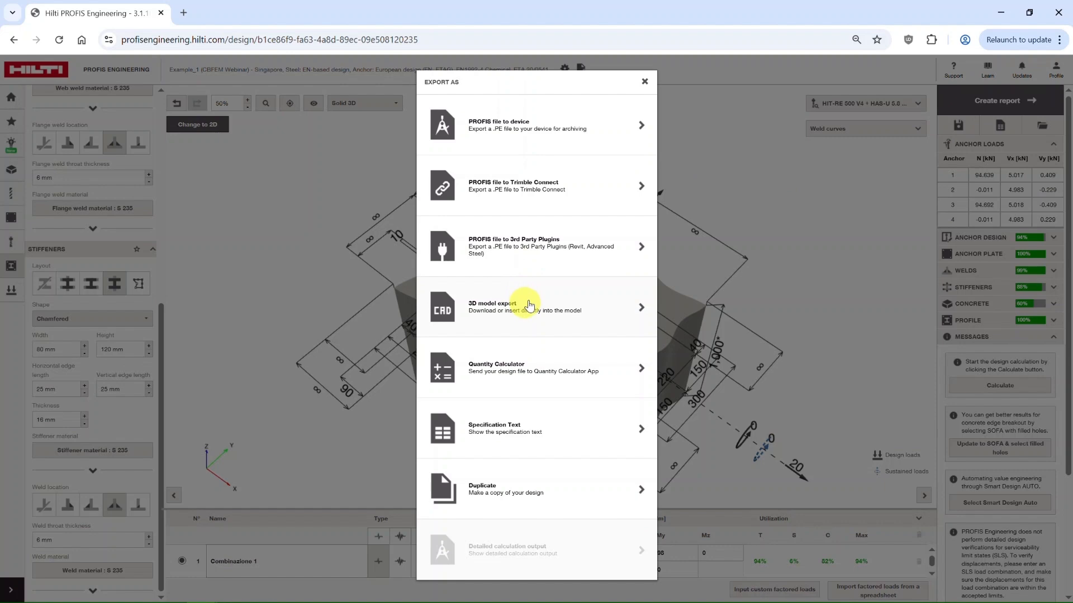
{"action": "left_click", "coordinate": [645, 83]}
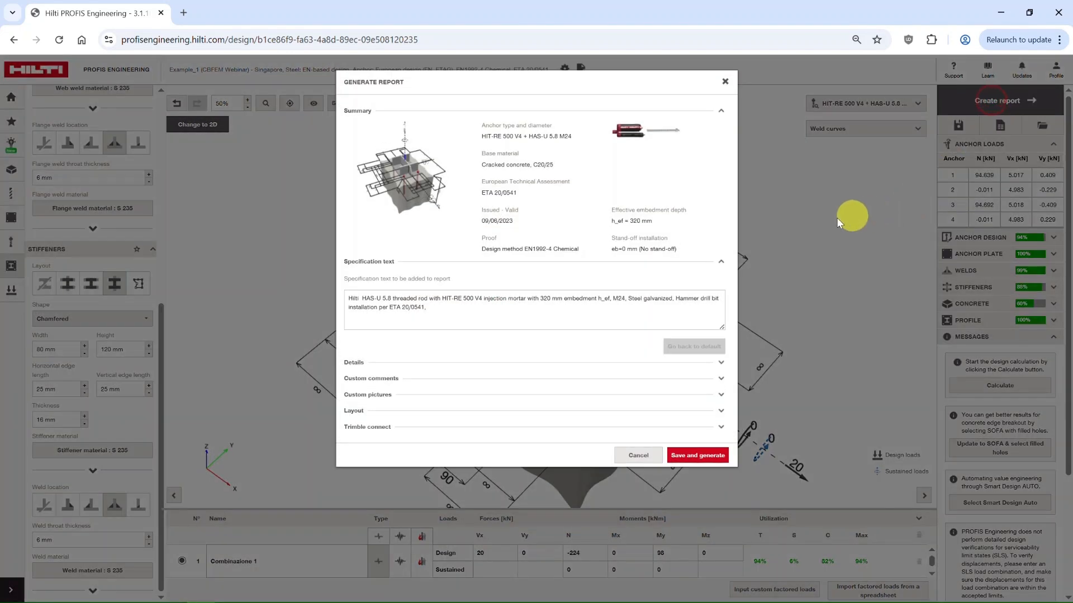
Save and generate the design report, and review its anchor design input data and the geometry and loading figure
{"action": "left_click", "coordinate": [703, 455]}
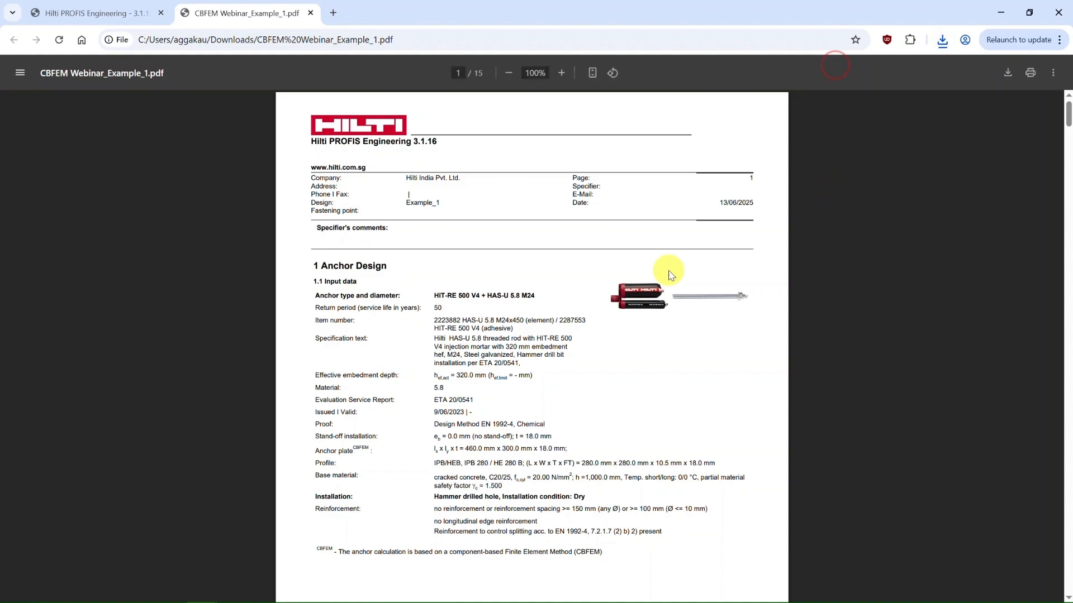
{"action": "scroll", "coordinate": [503, 286], "scroll_direction": "down", "scroll_amount": 2}
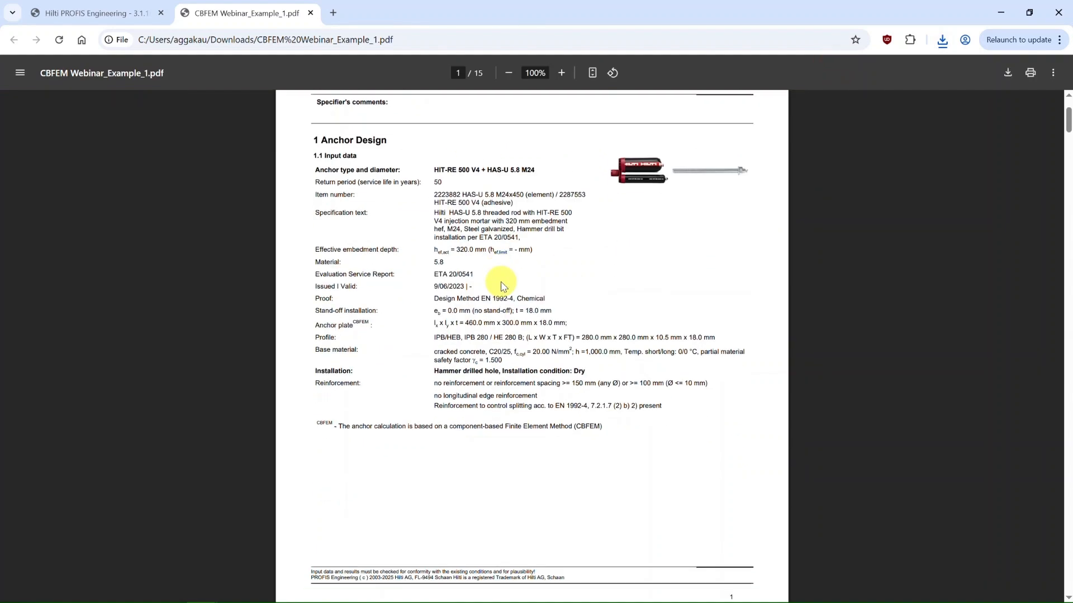
{"action": "scroll", "coordinate": [503, 285], "scroll_direction": "down", "scroll_amount": 13}
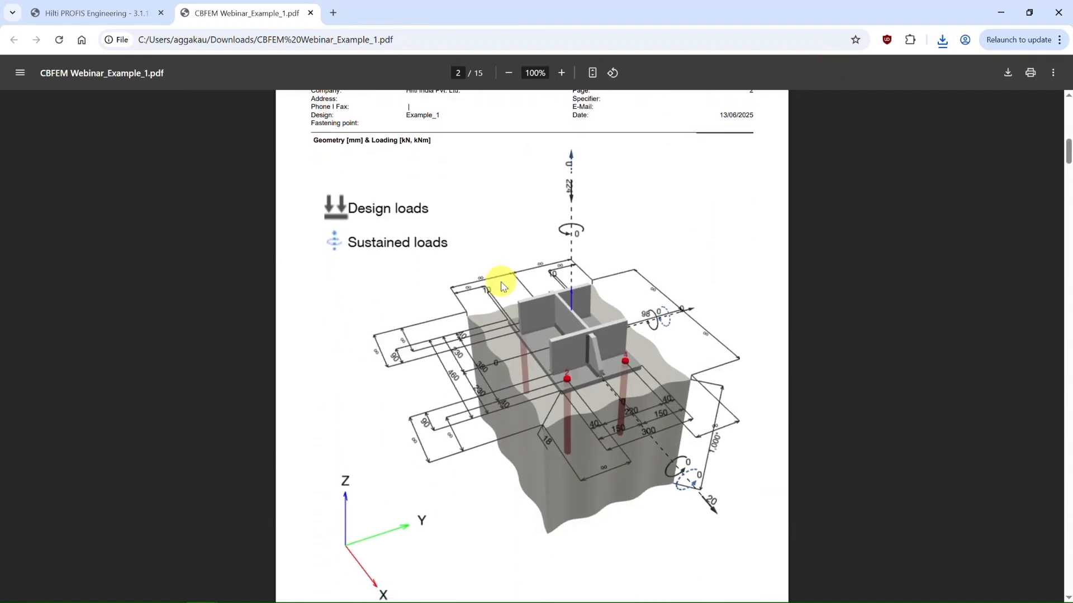
Examine the report's tension and shear load verifications and the installation data for the anchors
{"action": "scroll", "coordinate": [503, 286], "scroll_direction": "down", "scroll_amount": 17}
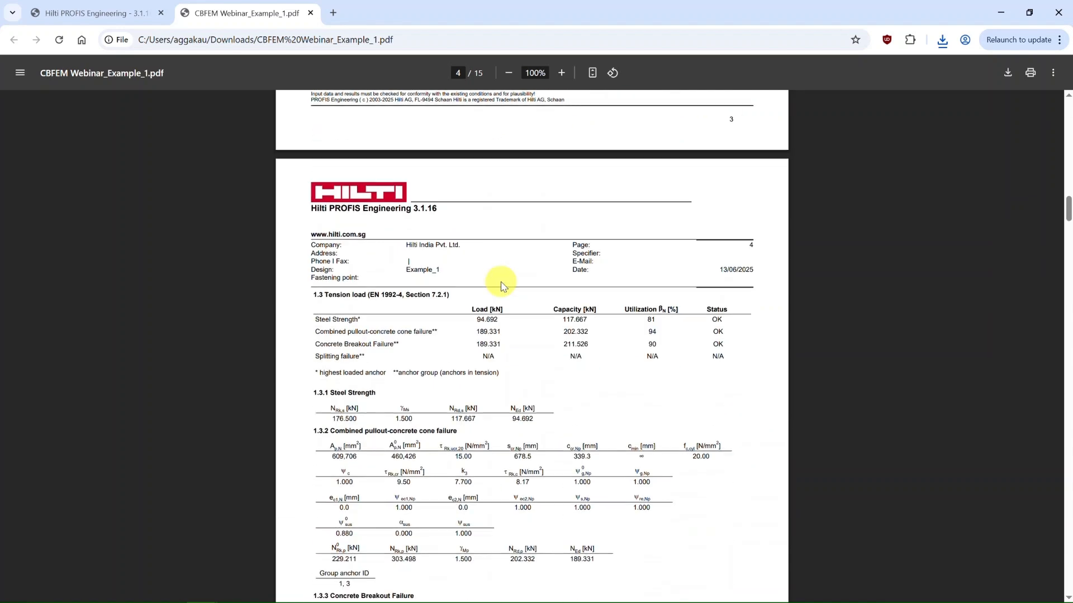
{"action": "scroll", "coordinate": [503, 285], "scroll_direction": "down", "scroll_amount": 2}
{"action": "scroll", "coordinate": [503, 285], "scroll_direction": "up", "scroll_amount": 6}
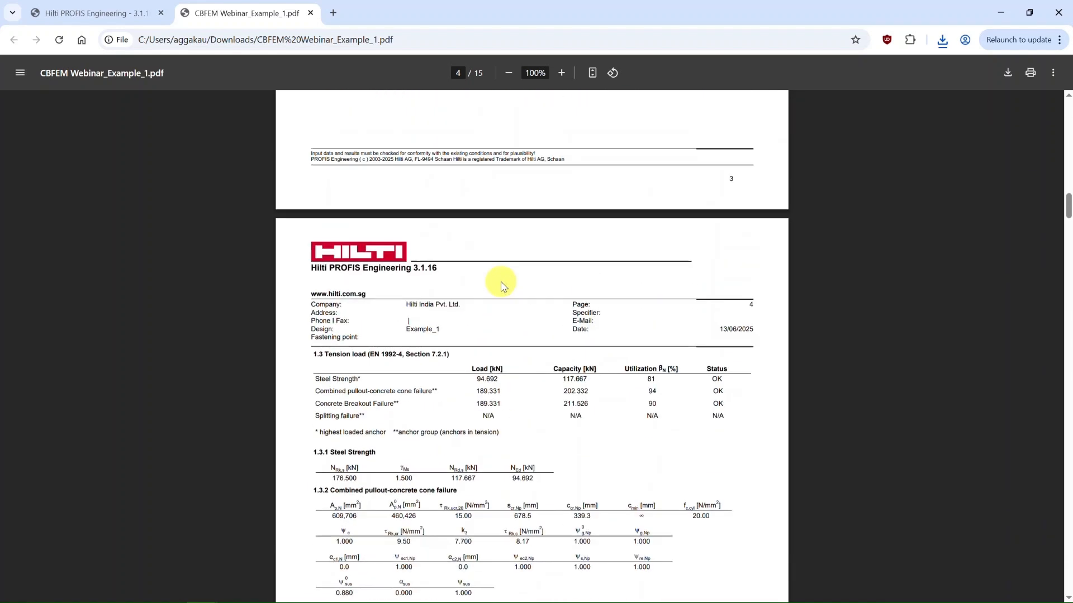
{"action": "scroll", "coordinate": [503, 286], "scroll_direction": "down", "scroll_amount": 2}
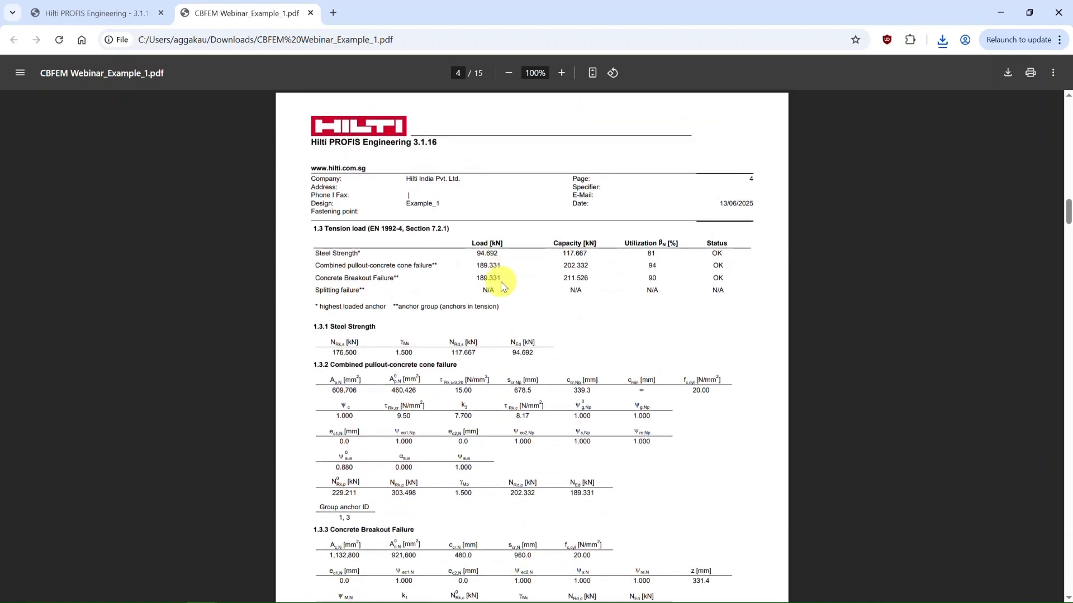
{"action": "scroll", "coordinate": [502, 285], "scroll_direction": "down", "scroll_amount": 15}
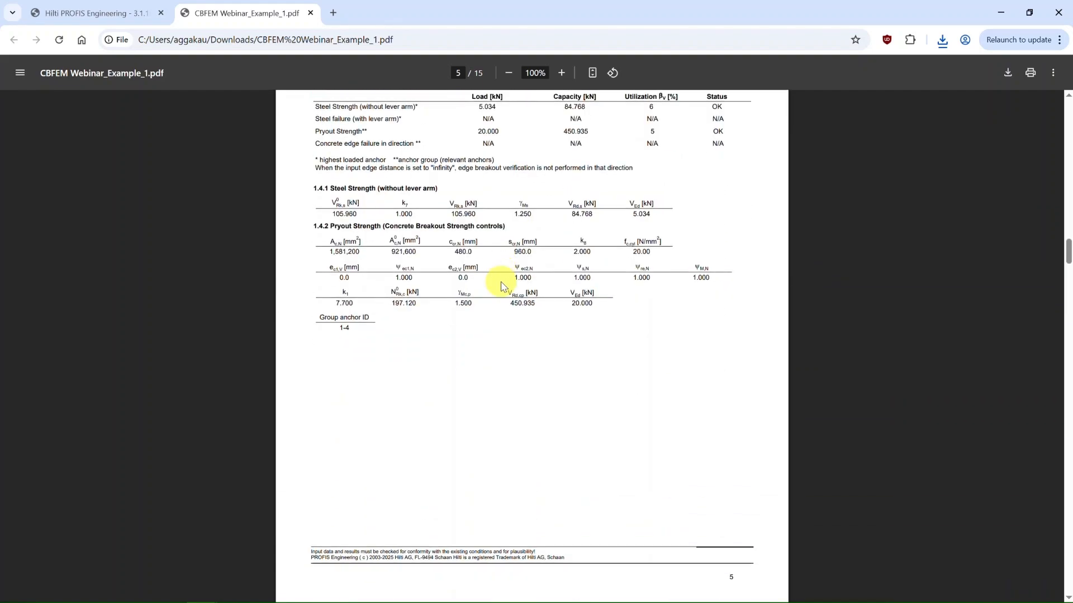
{"action": "scroll", "coordinate": [502, 285], "scroll_direction": "down", "scroll_amount": 20}
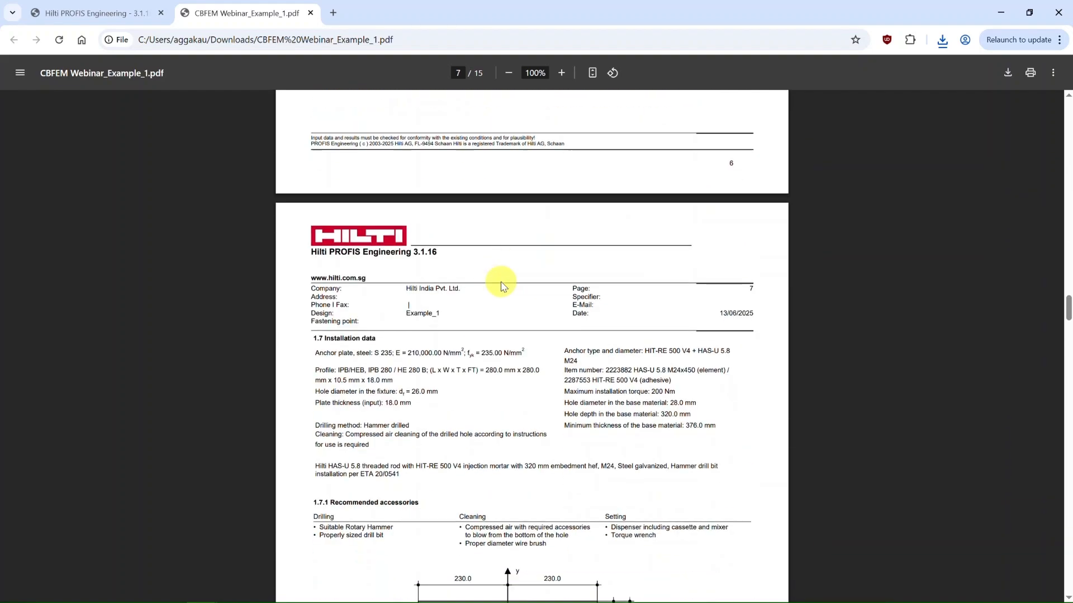
Examine the anchor plate design input data and the equivalent stress, plastic strain and hole bearing results with the report enlarged to 125%
{"action": "scroll", "coordinate": [502, 285], "scroll_direction": "down", "scroll_amount": 9}
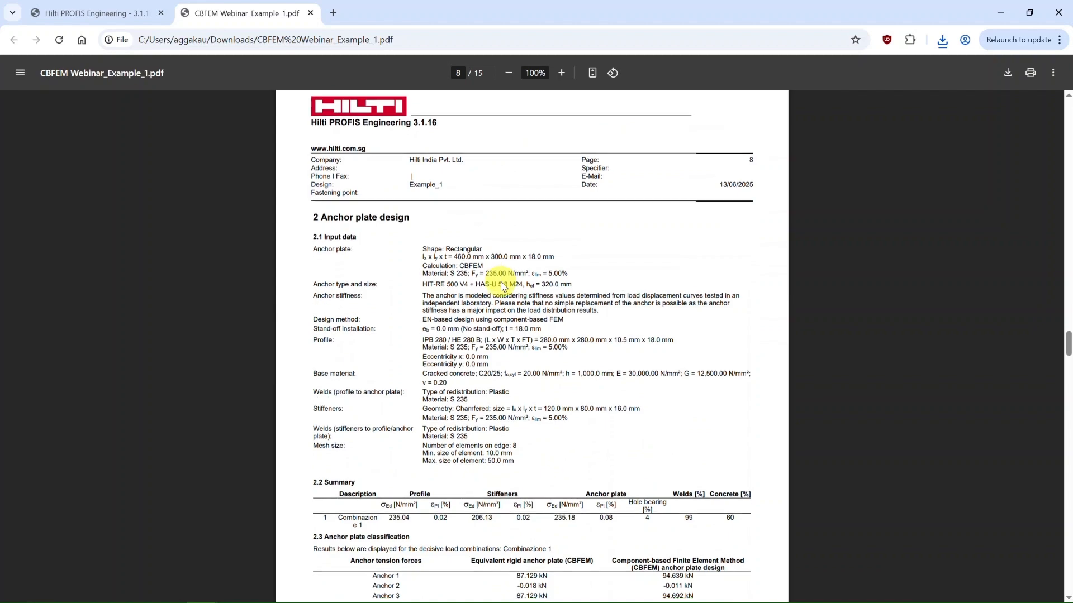
{"action": "scroll", "coordinate": [502, 286], "scroll_direction": "down", "scroll_amount": 8}
{"action": "scroll", "coordinate": [502, 285], "scroll_direction": "down", "scroll_amount": 5}
{"action": "key", "text": "ctrl+plus"}
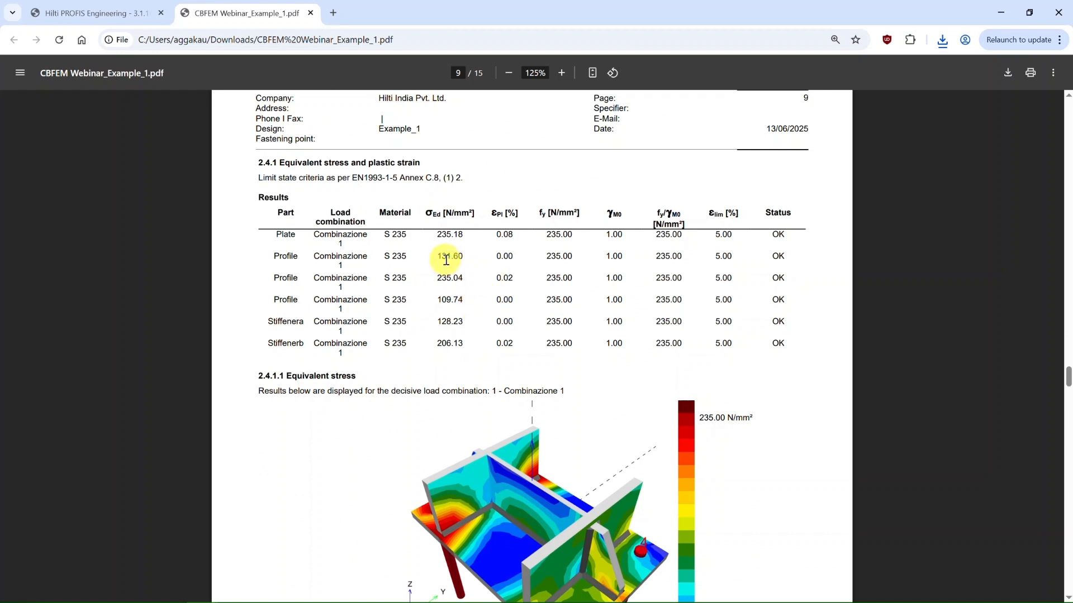
{"action": "scroll", "coordinate": [521, 254], "scroll_direction": "down", "scroll_amount": 2}
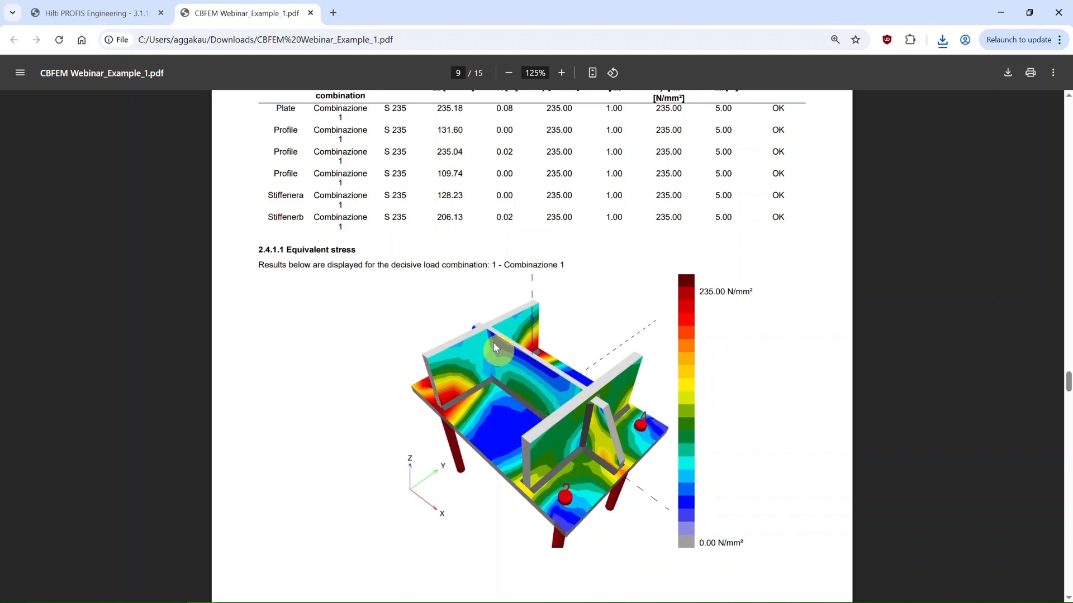
{"action": "scroll", "coordinate": [502, 316], "scroll_direction": "up", "scroll_amount": 2}
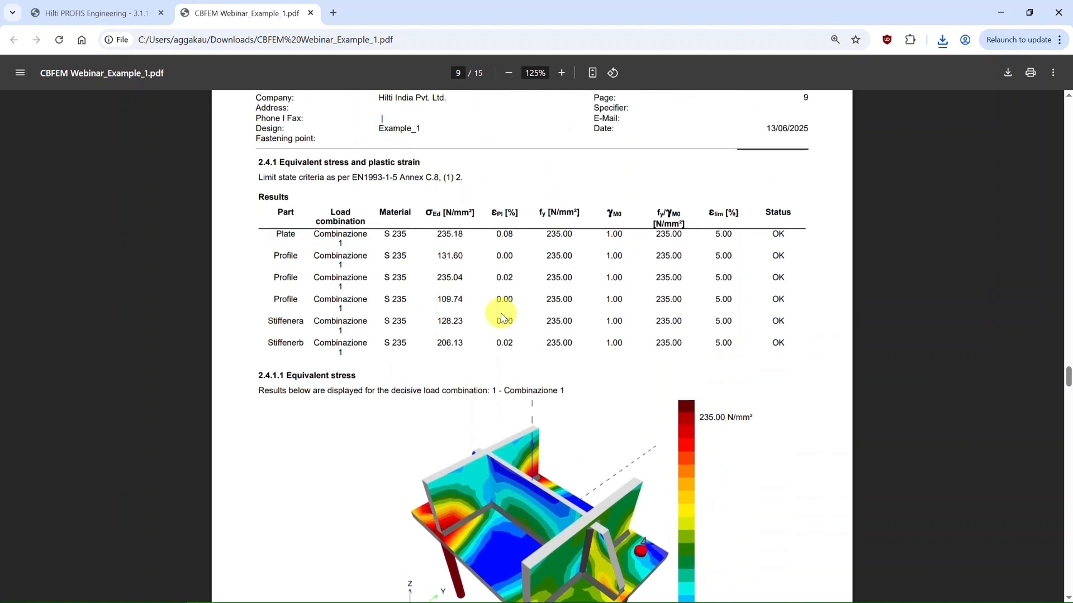
{"action": "scroll", "coordinate": [502, 318], "scroll_direction": "down", "scroll_amount": 12}
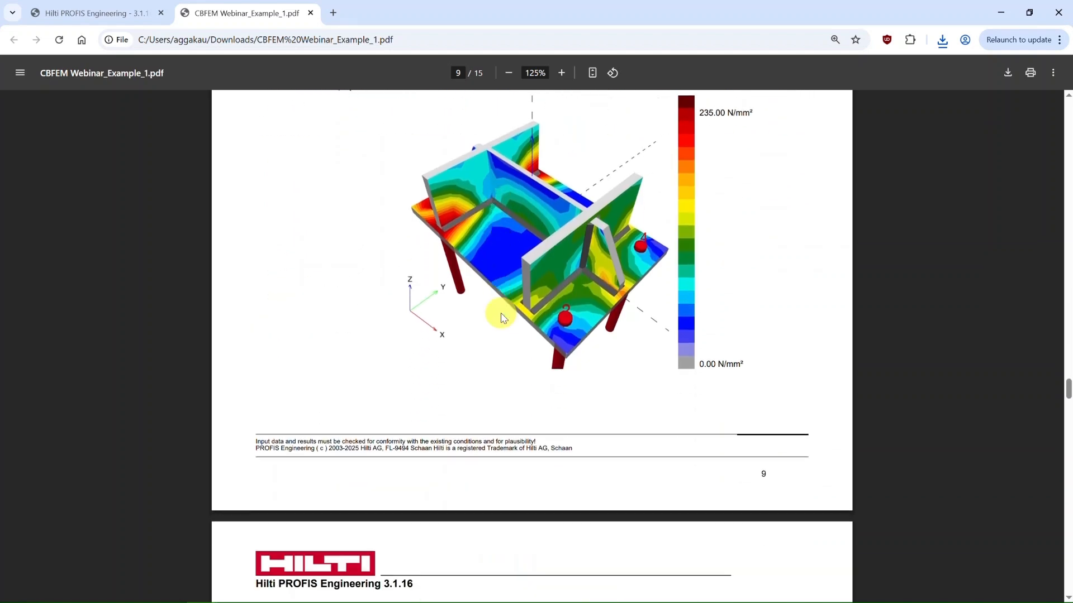
{"action": "scroll", "coordinate": [501, 318], "scroll_direction": "down", "scroll_amount": 3}
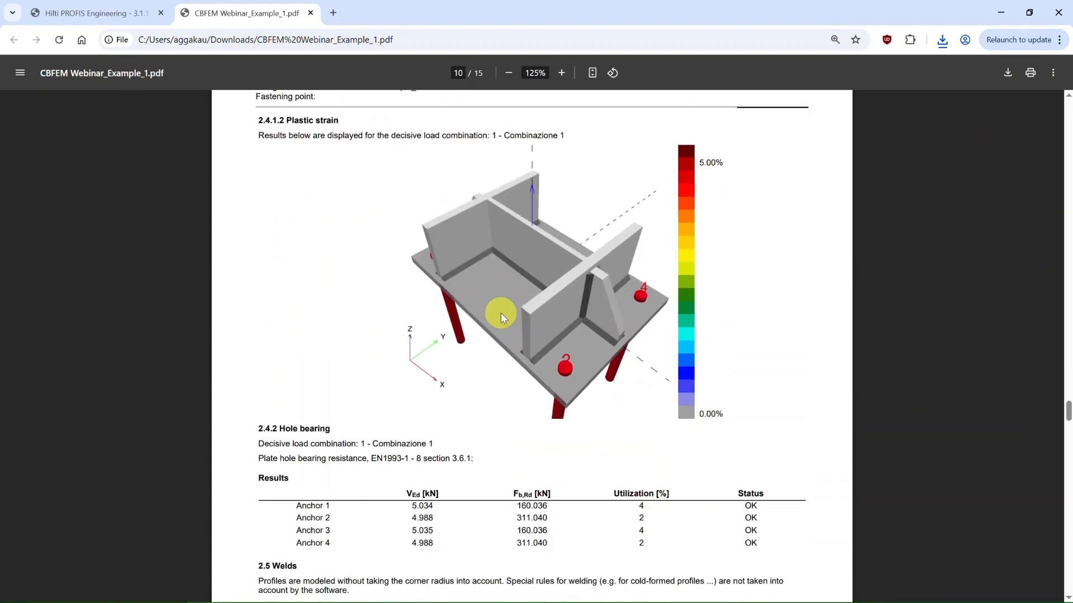
{"action": "scroll", "coordinate": [501, 318], "scroll_direction": "down", "scroll_amount": 1}
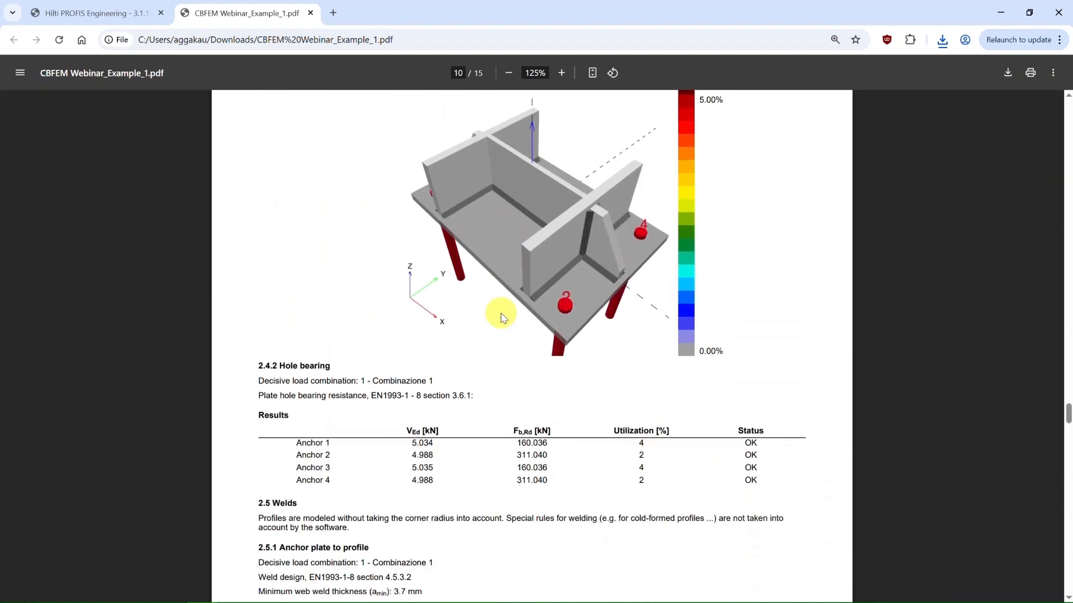
{"action": "scroll", "coordinate": [501, 318], "scroll_direction": "down", "scroll_amount": 2}
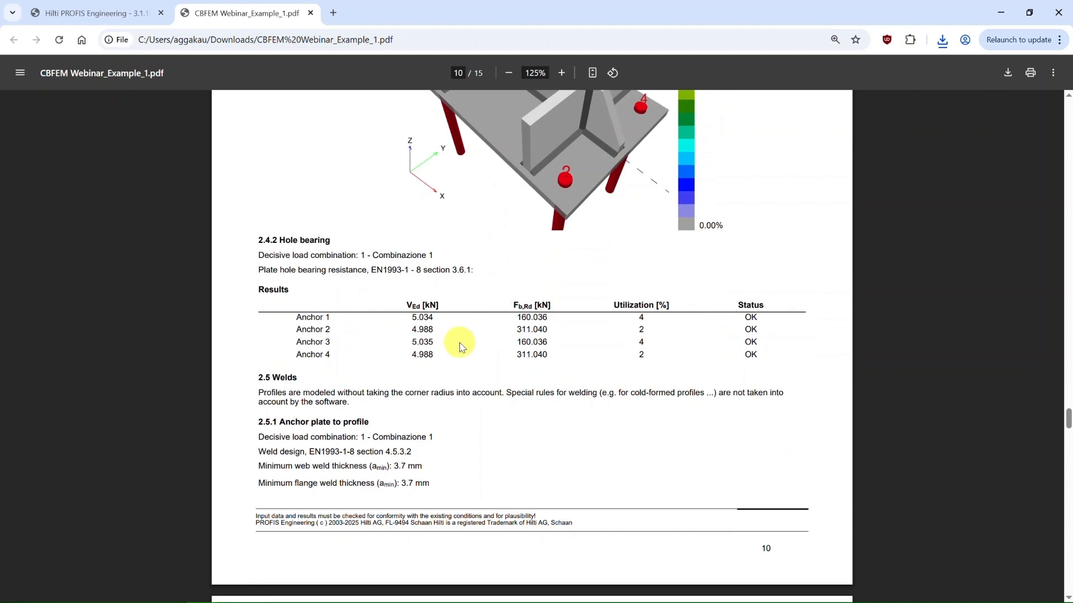
Examine the report's weld results for the anchor plate to profile and the stiffeners to profile and anchor plate
{"action": "scroll", "coordinate": [461, 346], "scroll_direction": "down", "scroll_amount": 2}
{"action": "scroll", "coordinate": [462, 346], "scroll_direction": "down", "scroll_amount": 10}
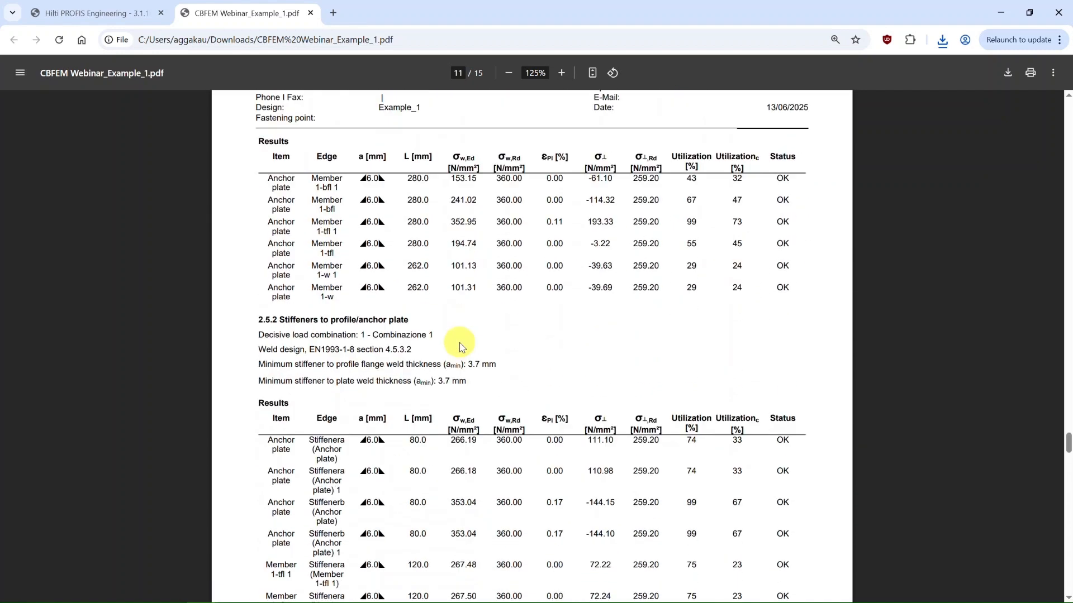
{"action": "scroll", "coordinate": [462, 347], "scroll_direction": "down", "scroll_amount": 2}
{"action": "scroll", "coordinate": [461, 346], "scroll_direction": "up", "scroll_amount": 2}
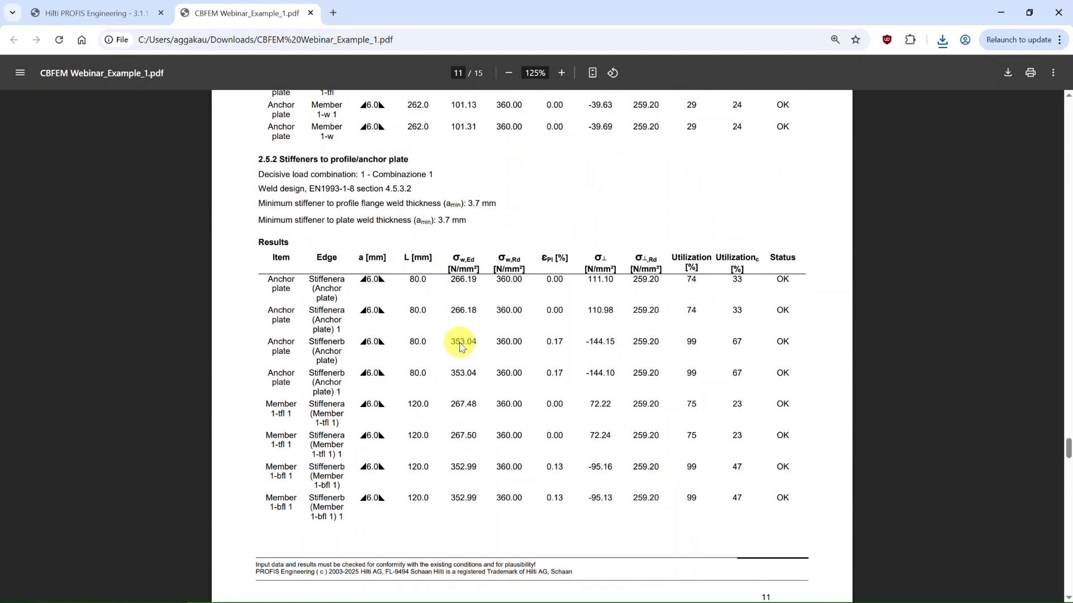
{"action": "scroll", "coordinate": [462, 346], "scroll_direction": "up", "scroll_amount": 8}
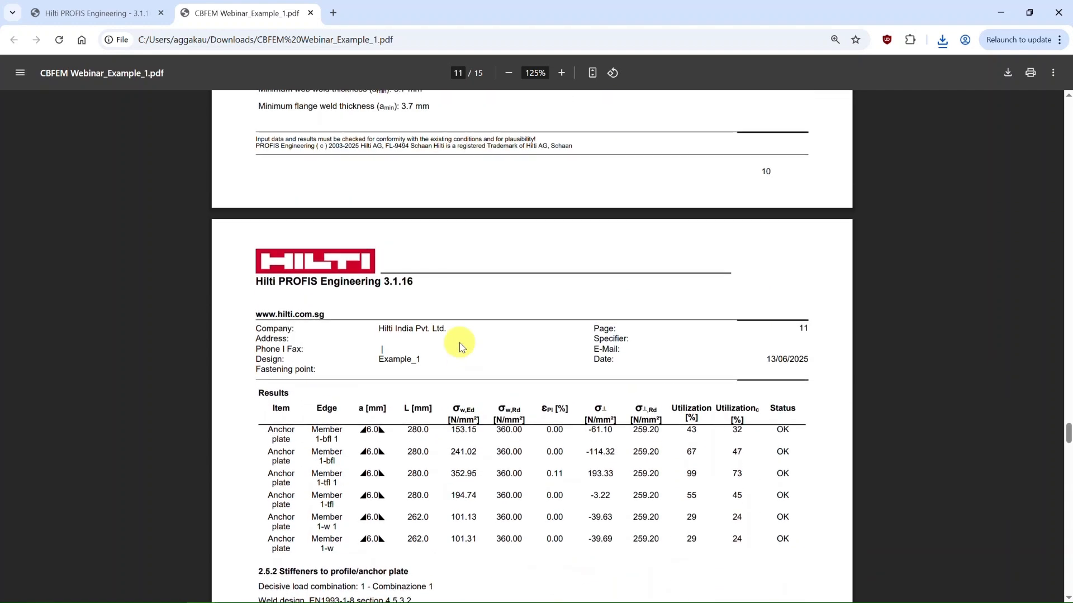
{"action": "scroll", "coordinate": [462, 346], "scroll_direction": "up", "scroll_amount": 1}
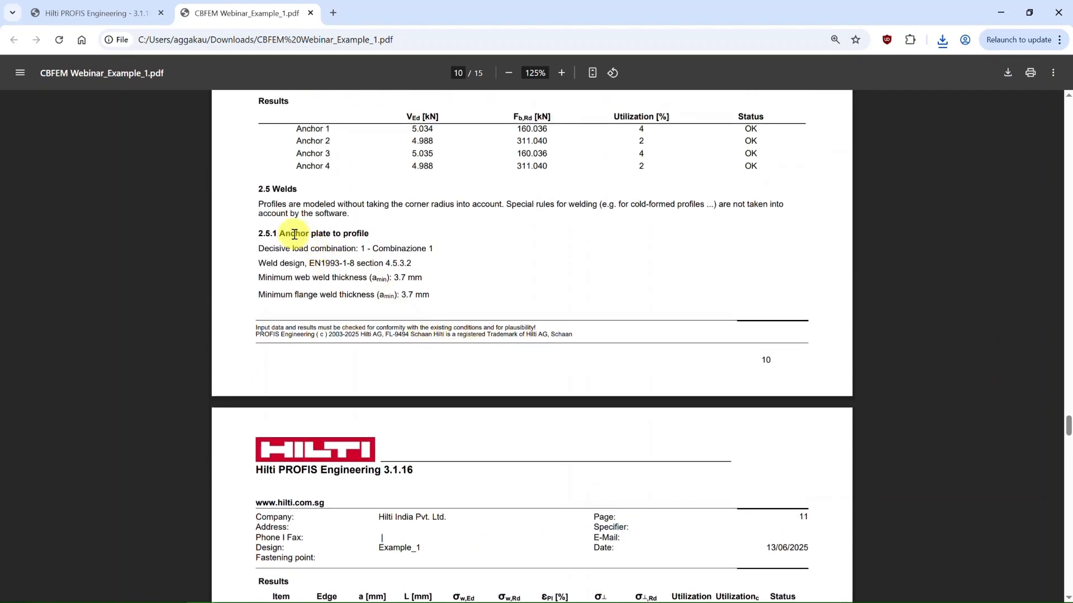
{"action": "scroll", "coordinate": [385, 240], "scroll_direction": "down", "scroll_amount": 8}
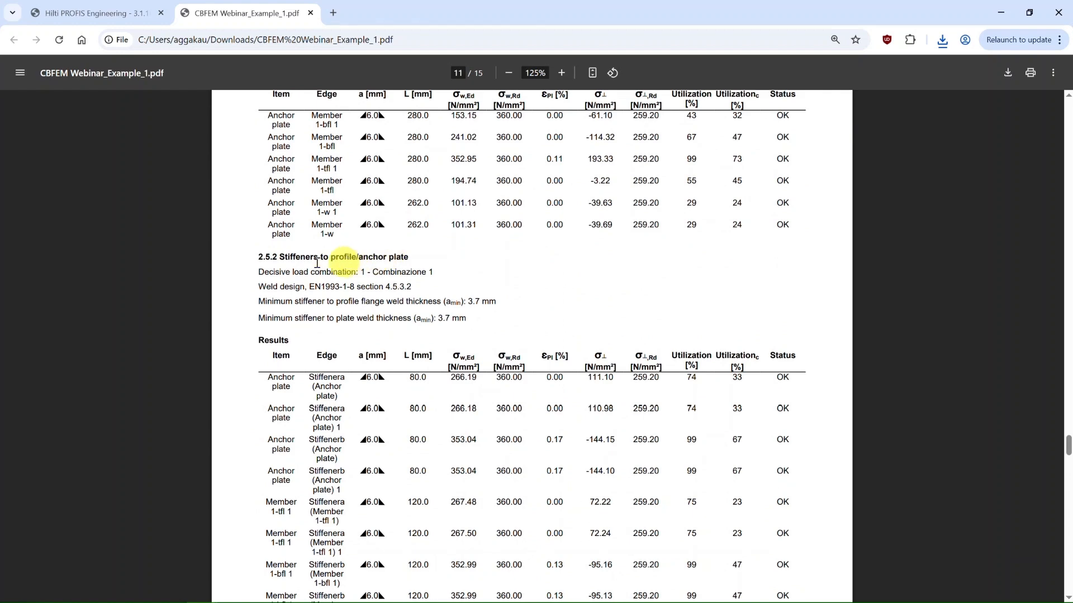
Review the compression in concrete under the anchor plate and the summary of results, and switch to the presentation slides
{"action": "scroll", "coordinate": [402, 261], "scroll_direction": "down", "scroll_amount": 7}
{"action": "scroll", "coordinate": [414, 265], "scroll_direction": "down", "scroll_amount": 5}
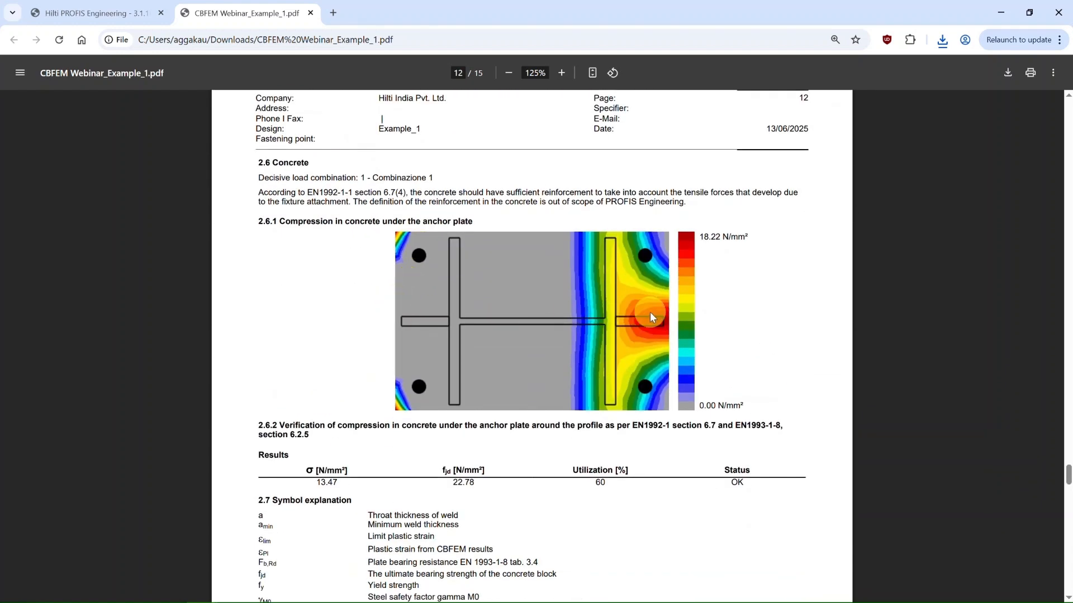
{"action": "scroll", "coordinate": [650, 316], "scroll_direction": "down", "scroll_amount": 10}
{"action": "scroll", "coordinate": [652, 316], "scroll_direction": "down", "scroll_amount": 13}
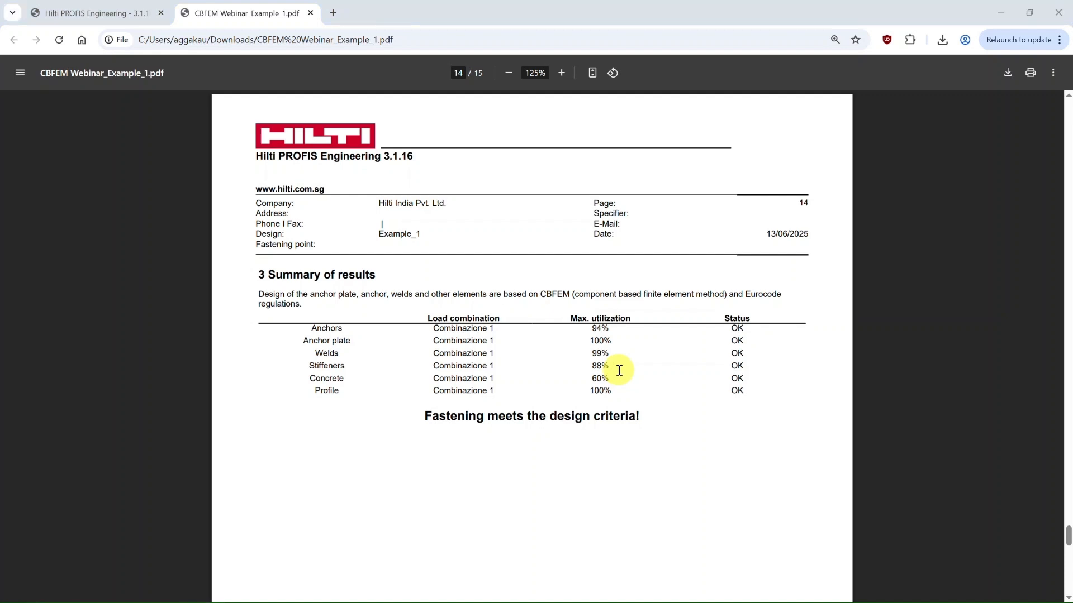
{"action": "key", "text": "alt+Tab"}
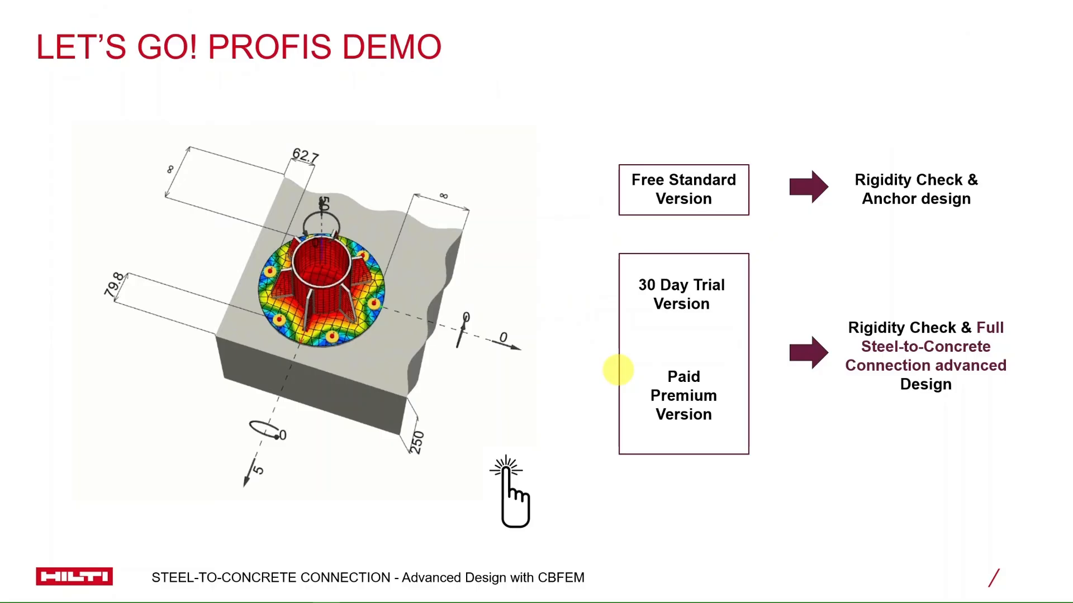